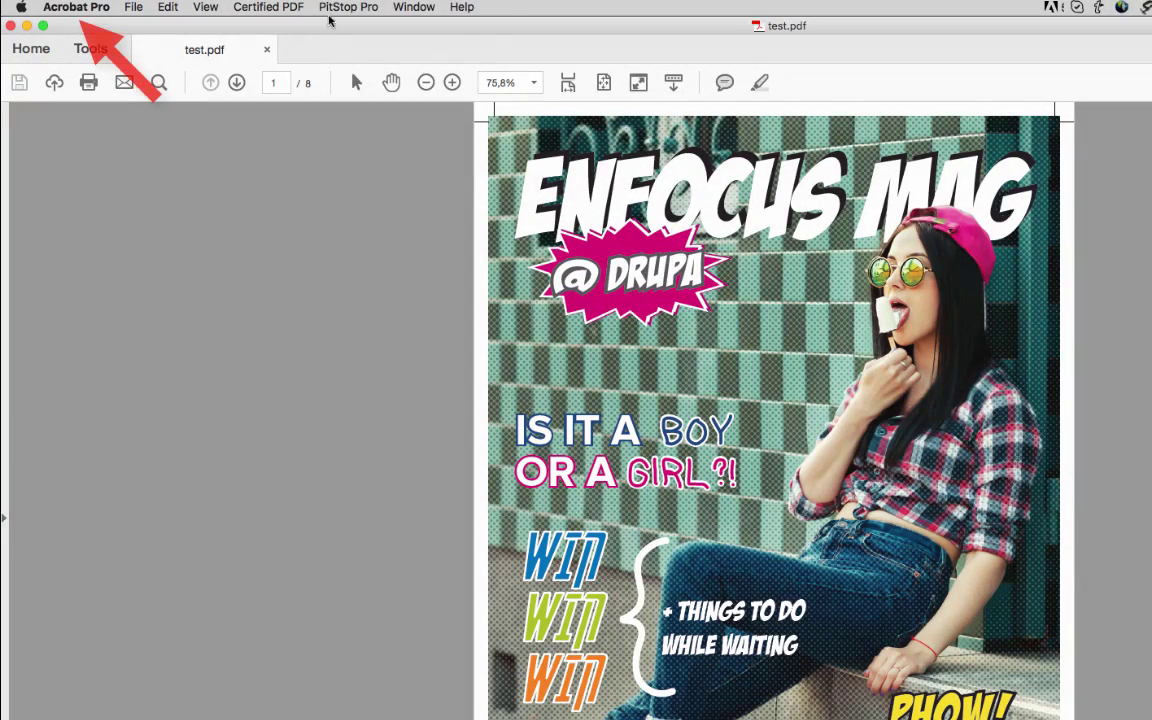
Review the Text, Image, Prepress, Separations, Page Boxes and statistics tabs in the Enfocus Inspector
click(335, 8)
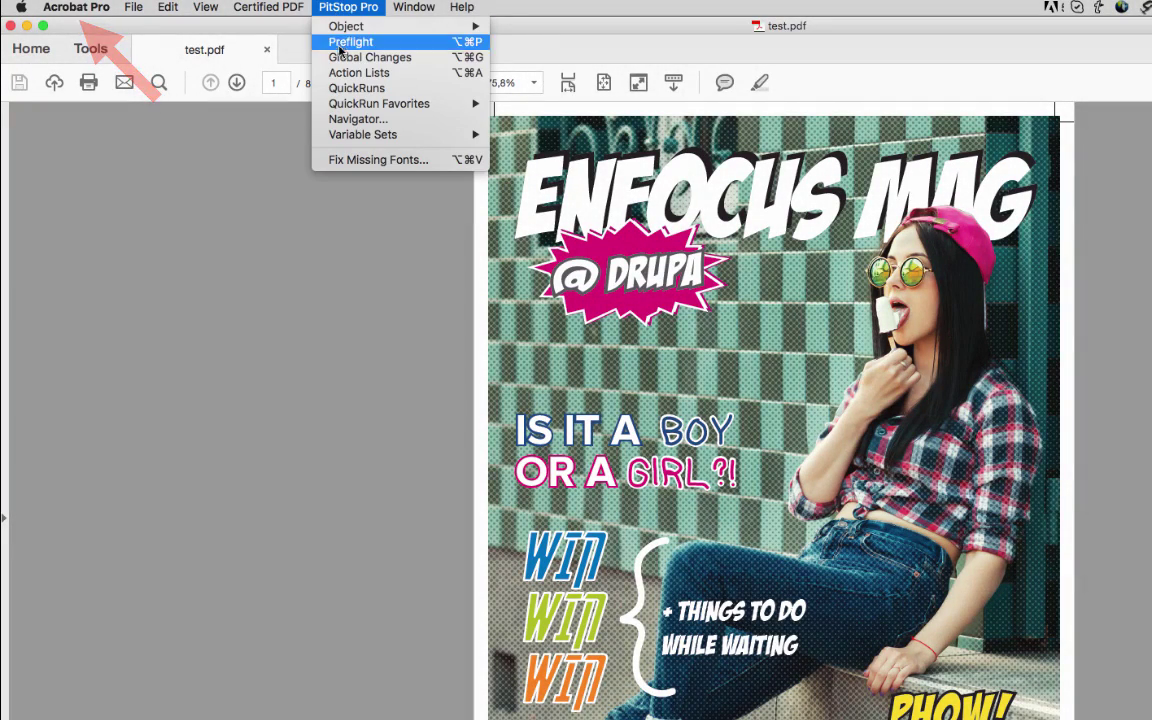
click(340, 214)
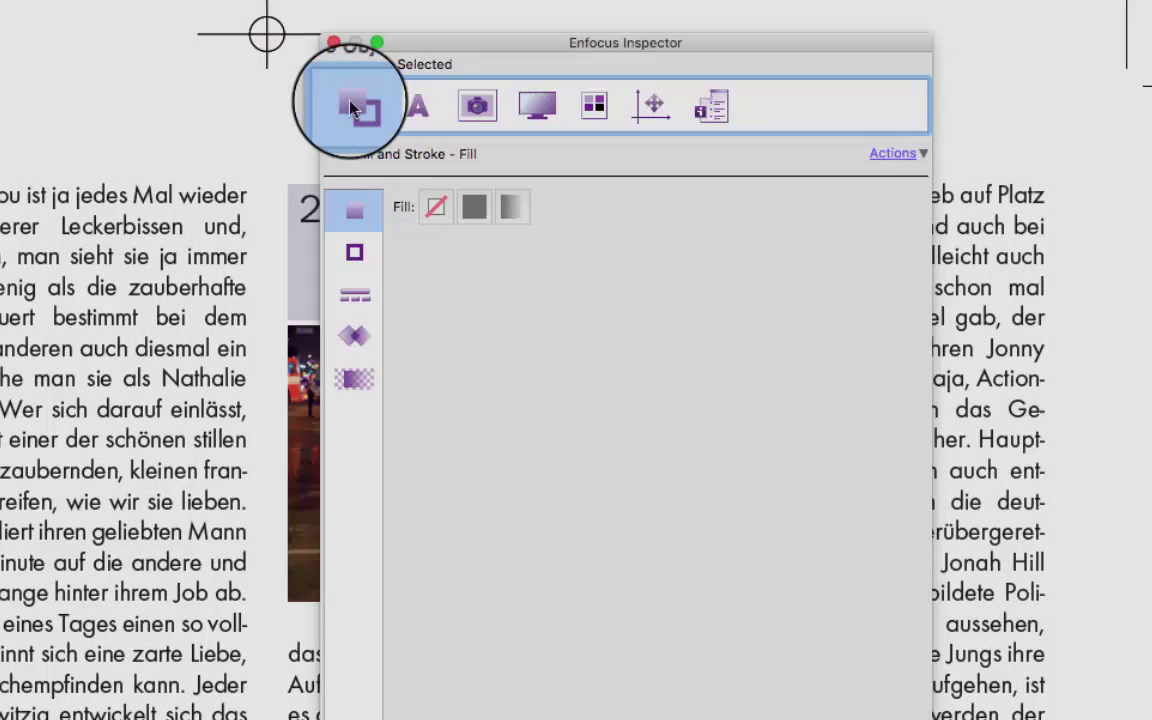
click(417, 105)
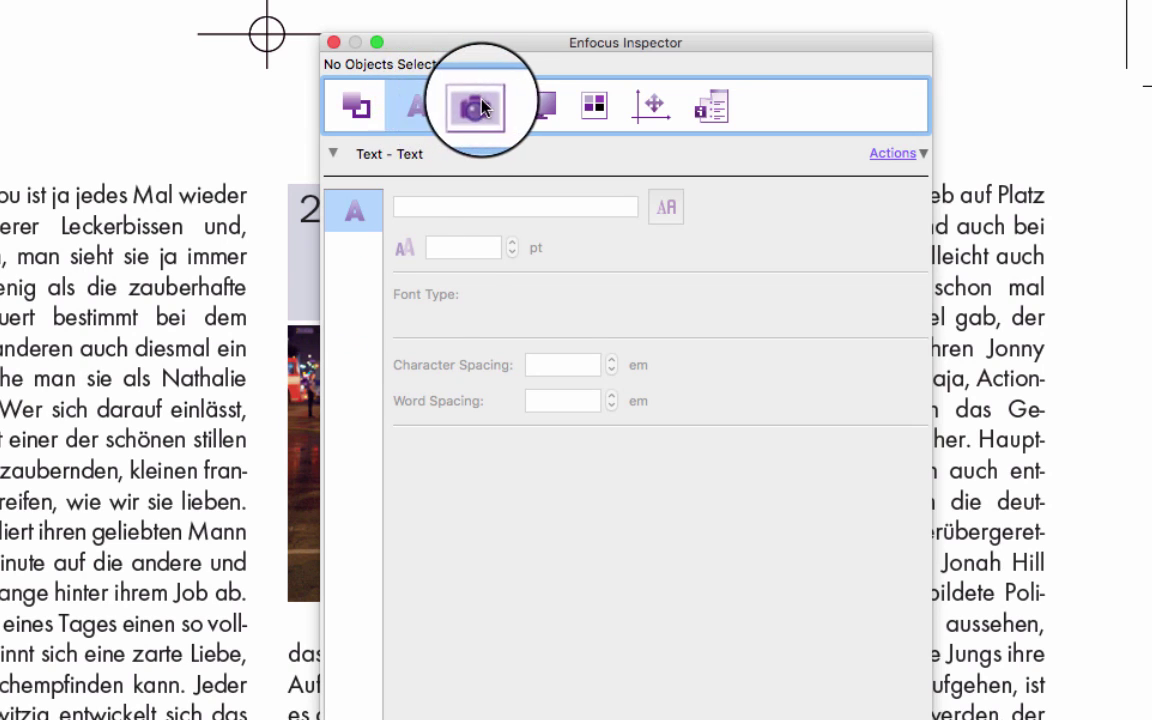
click(482, 107)
click(552, 107)
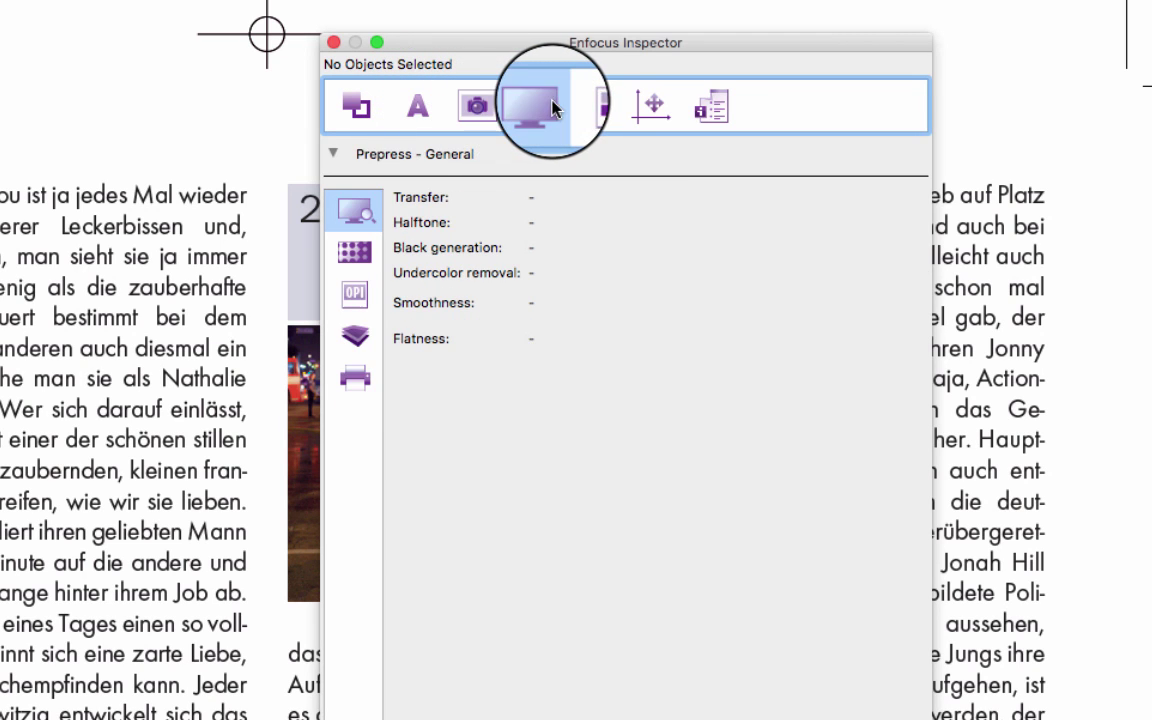
click(599, 106)
click(655, 106)
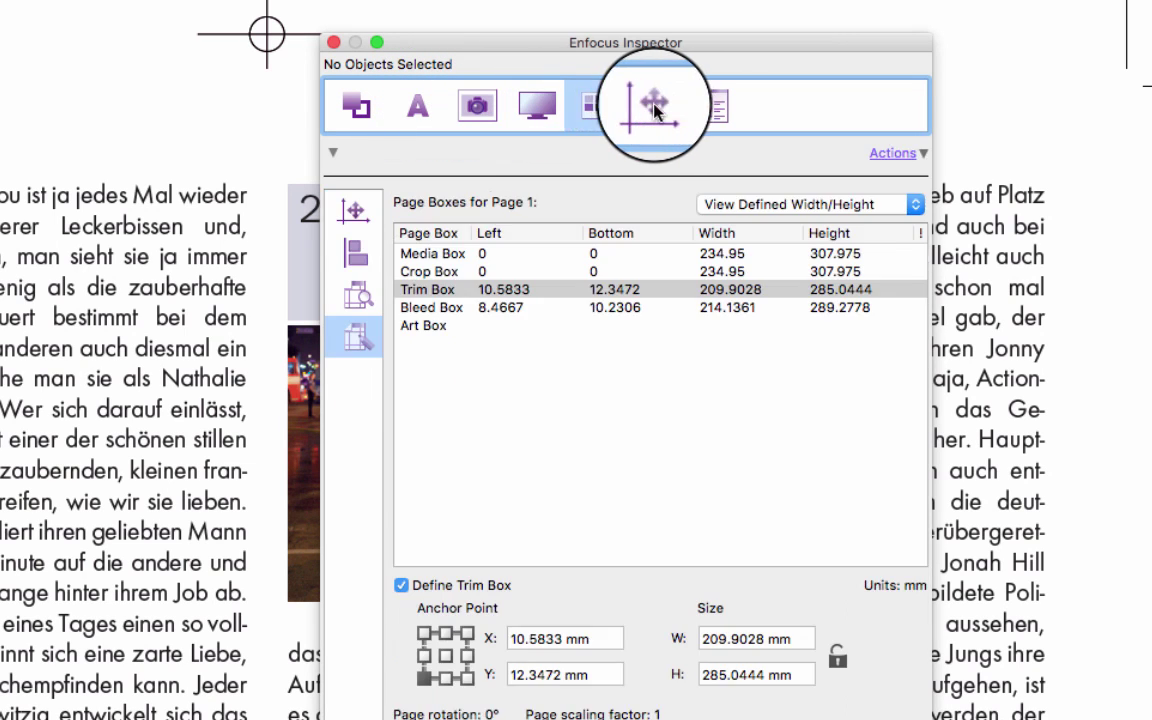
click(720, 106)
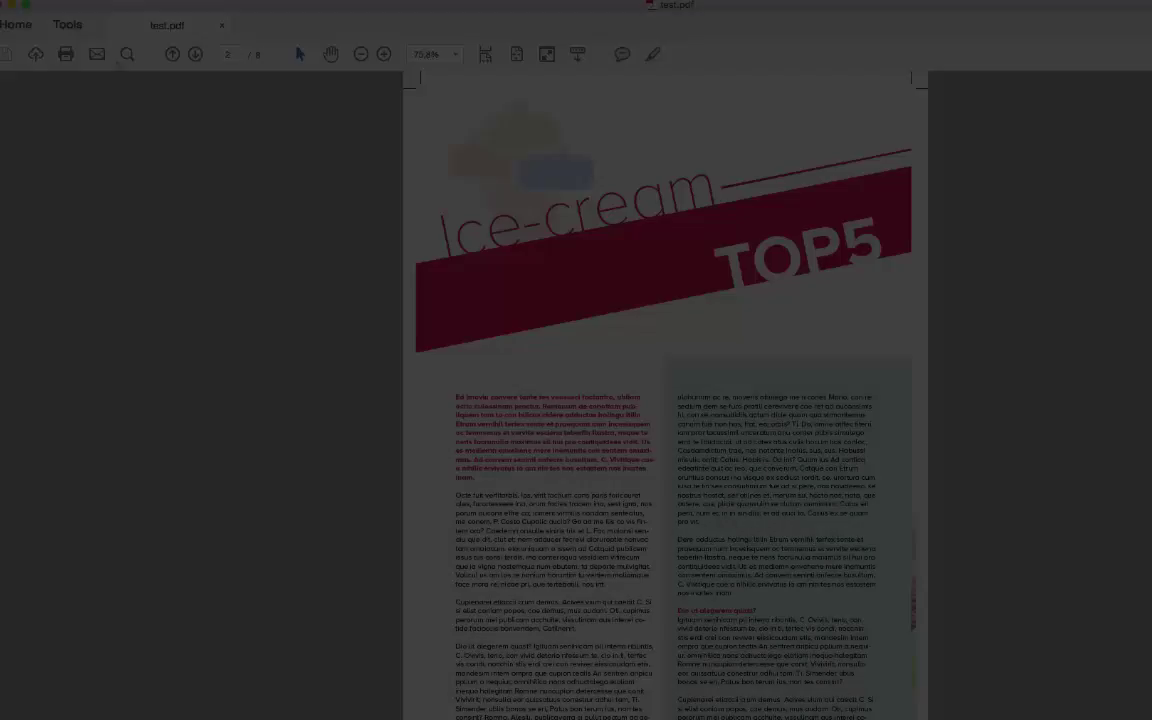
Select the Ice-cream headline with PitStop Inspect's Select Object tool
click(66, 25)
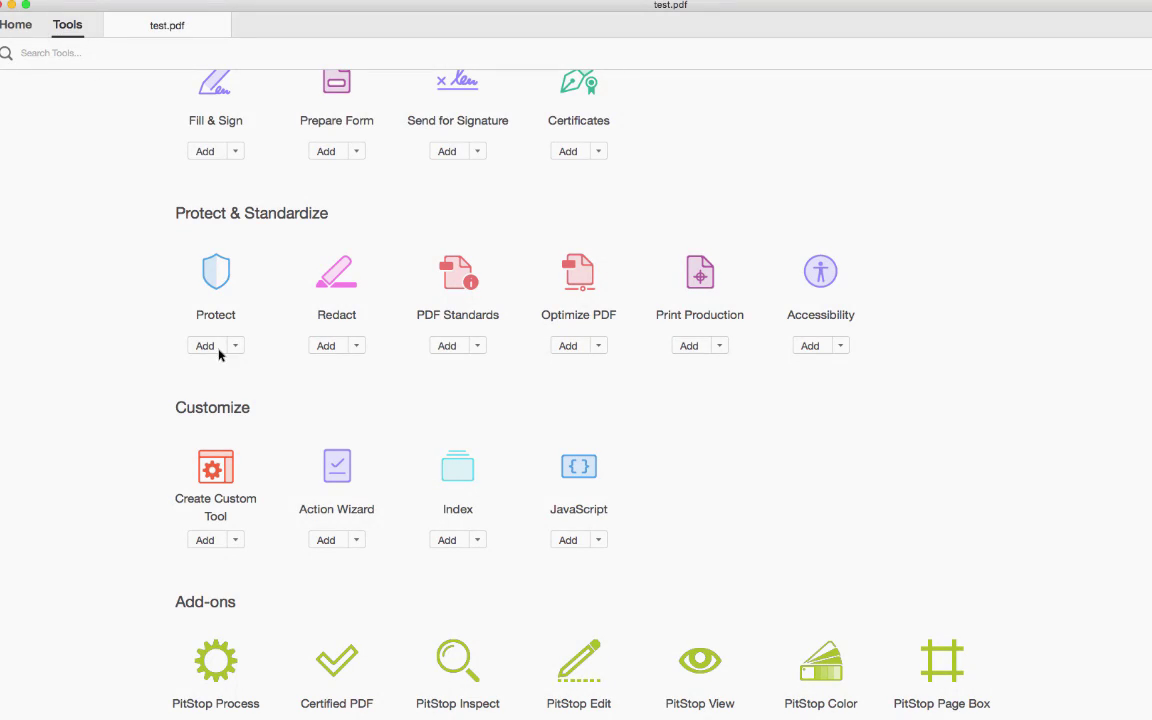
click(462, 664)
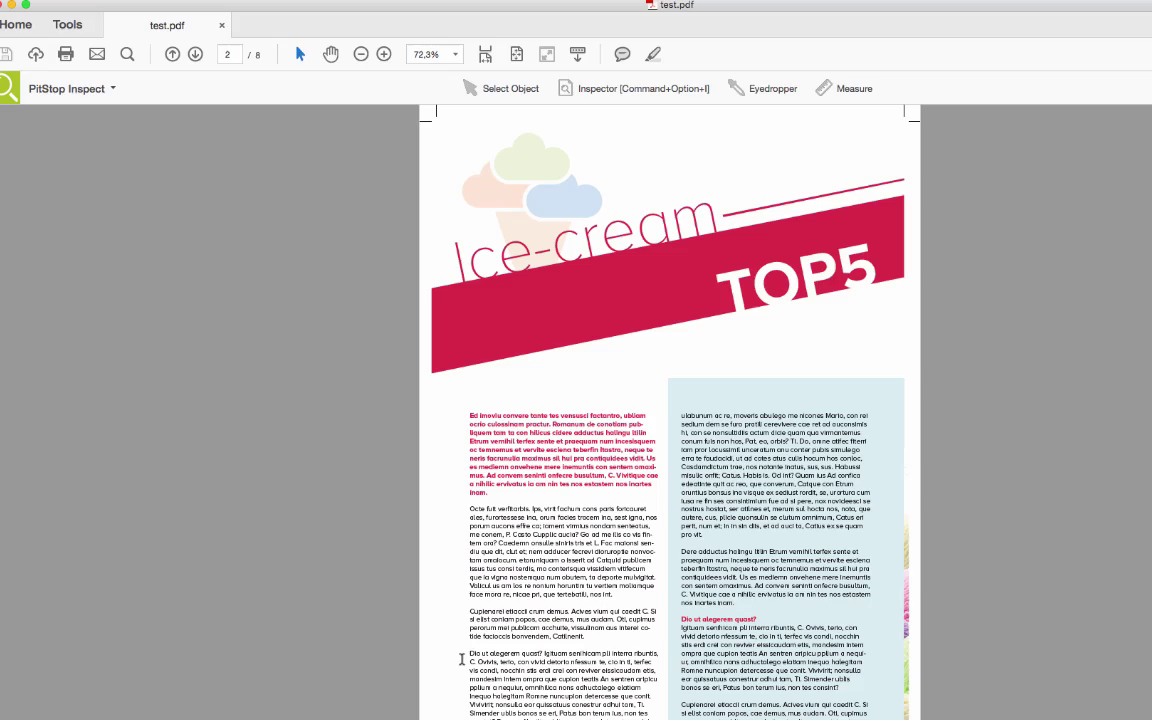
click(496, 90)
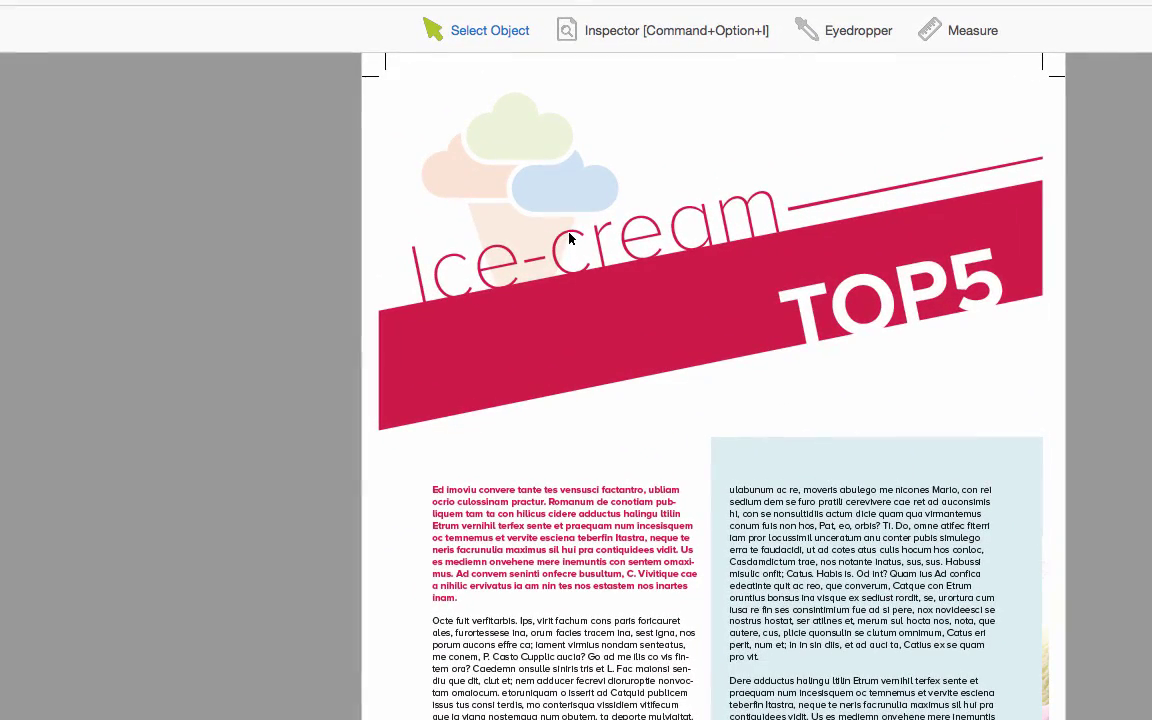
click(569, 238)
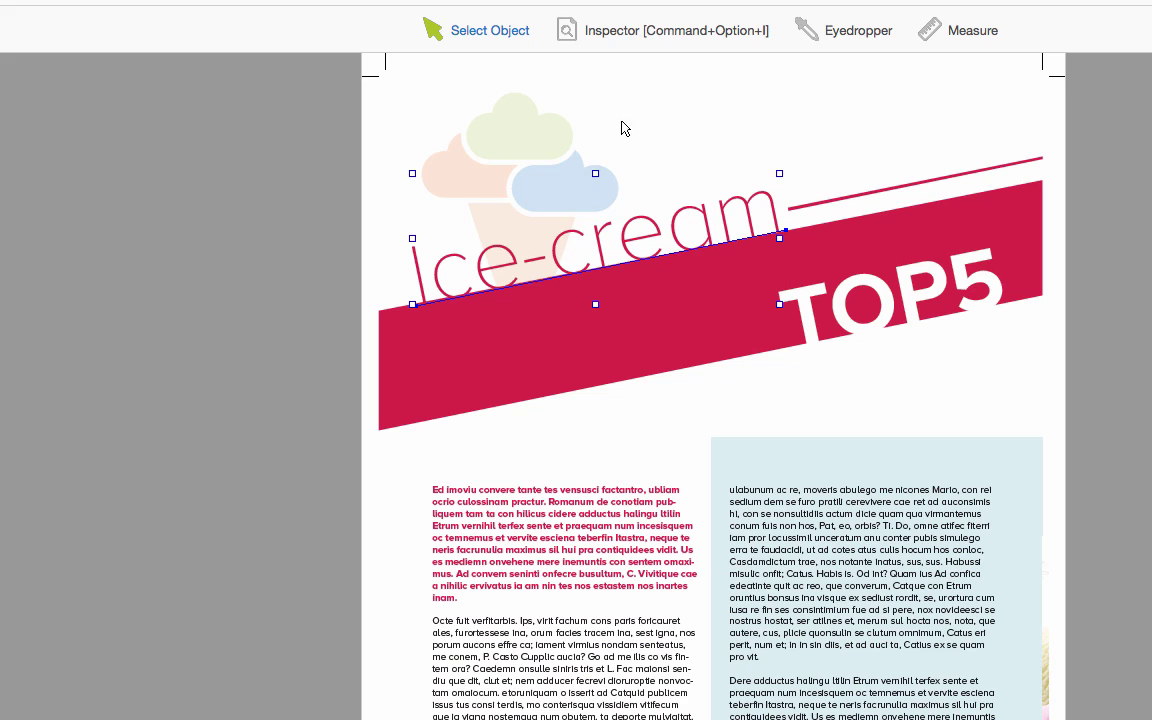
Change the Ice-cream headline's font size from 80 to 85 pt in the Inspector
click(615, 31)
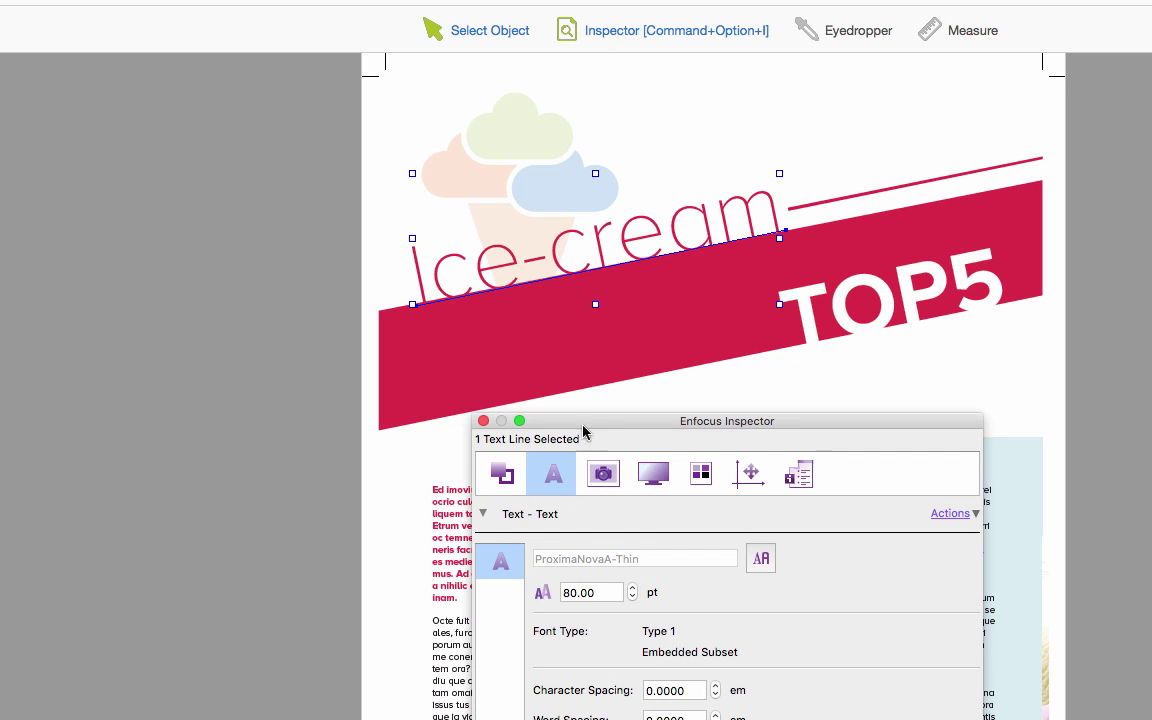
drag(608, 592, 543, 591)
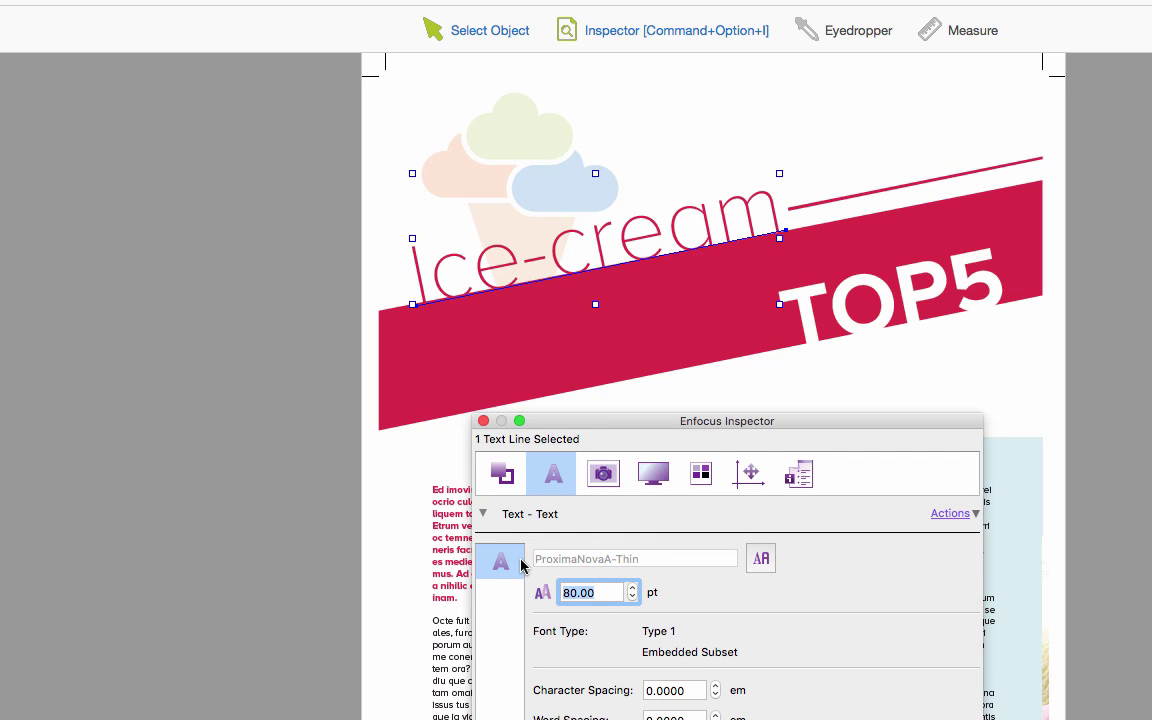
text(85)
key(Return)
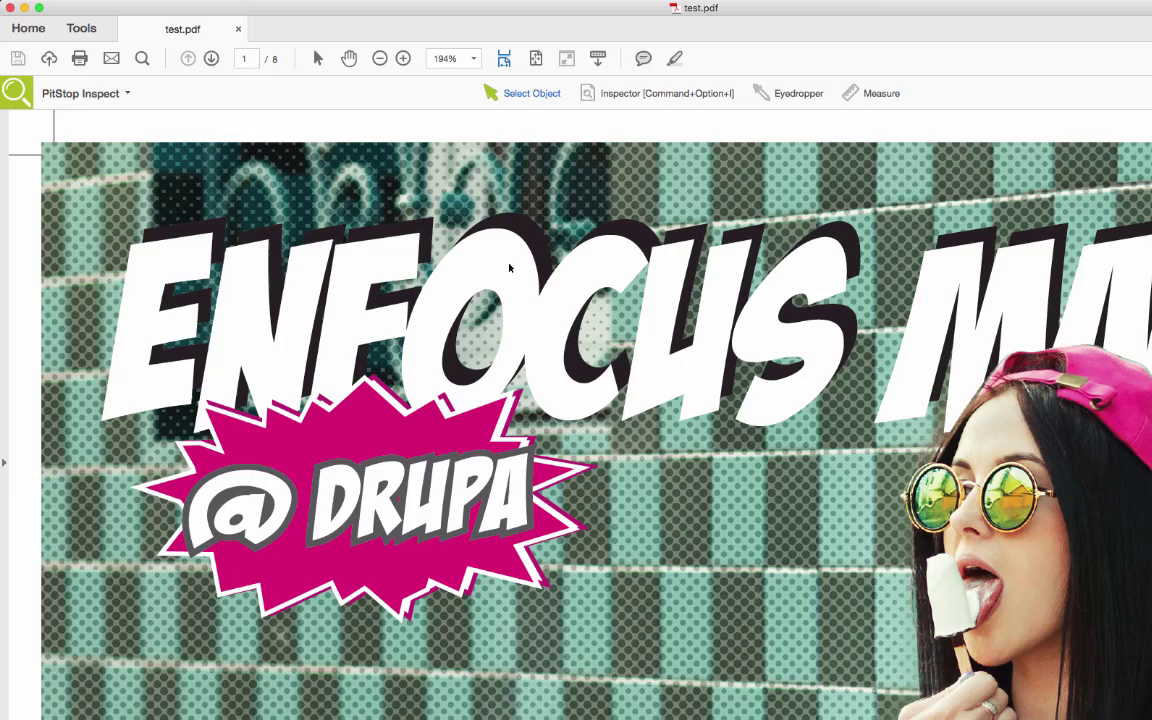
Tint the ENFOCUS headline's fill, then convert it to spot colour PANTONE P 1-7 C
click(509, 268)
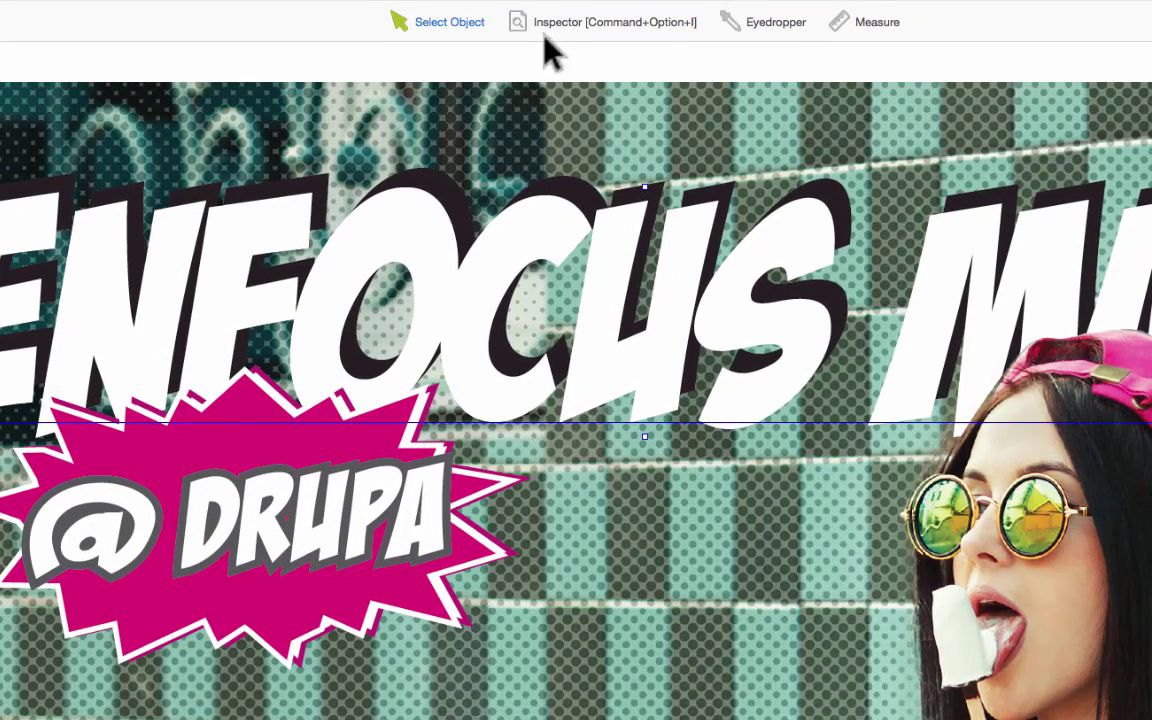
click(546, 35)
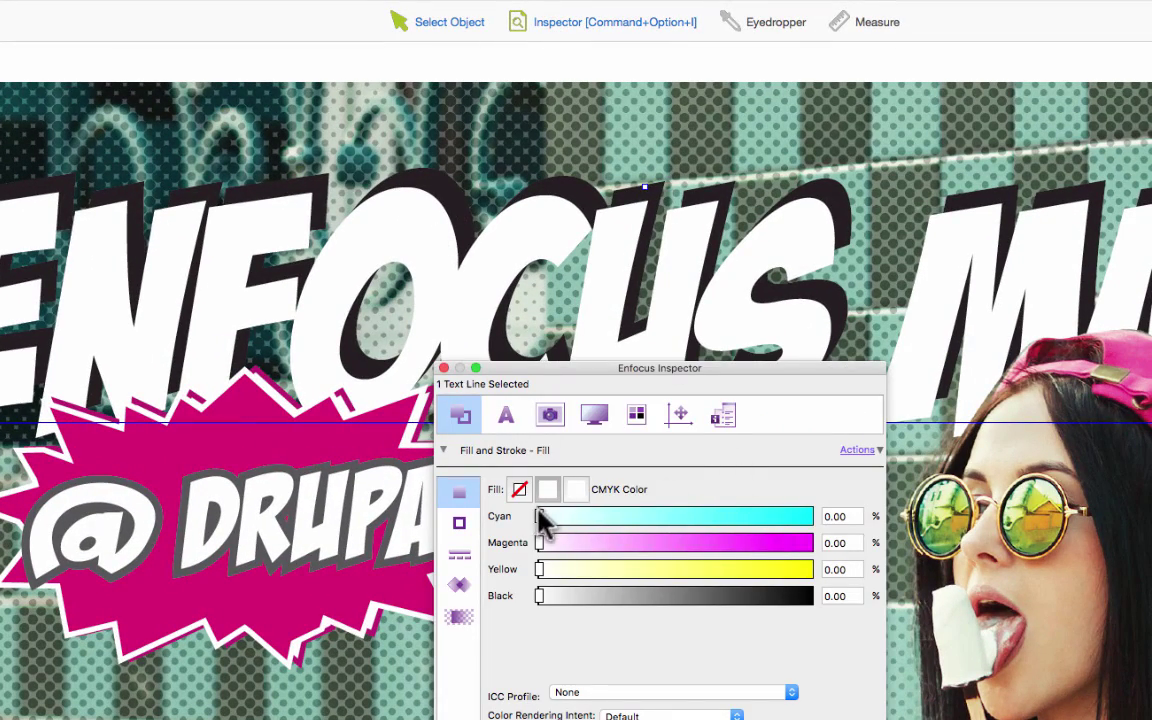
drag(540, 516, 656, 516)
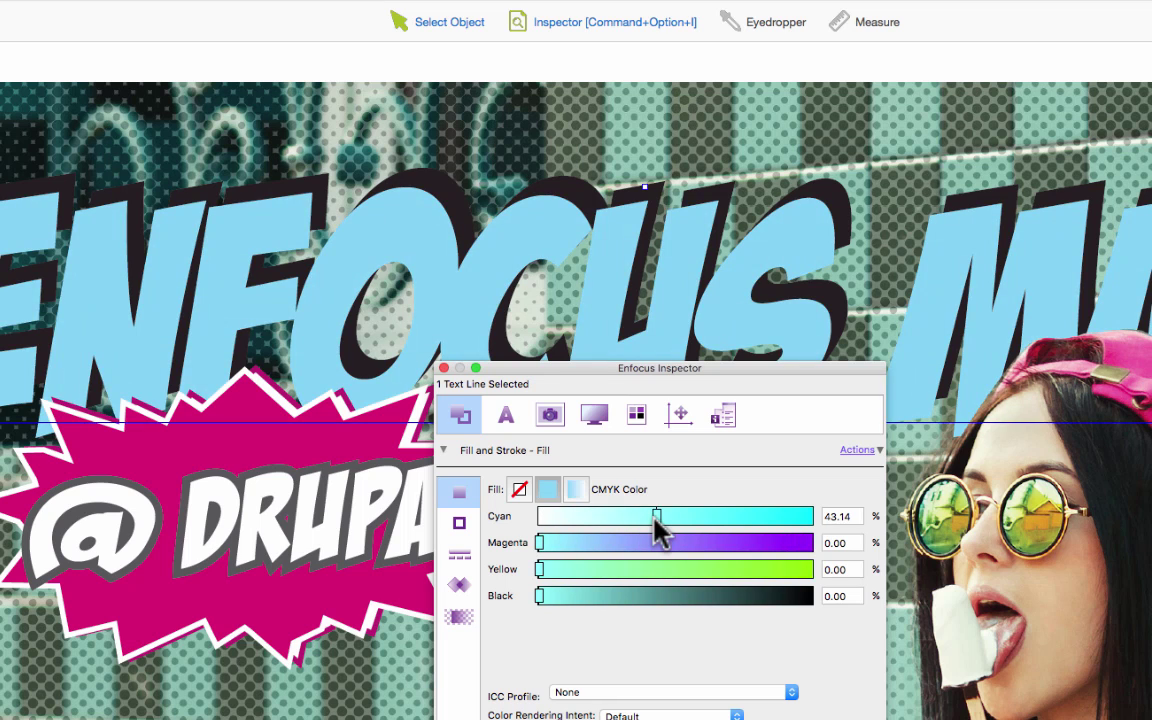
click(860, 451)
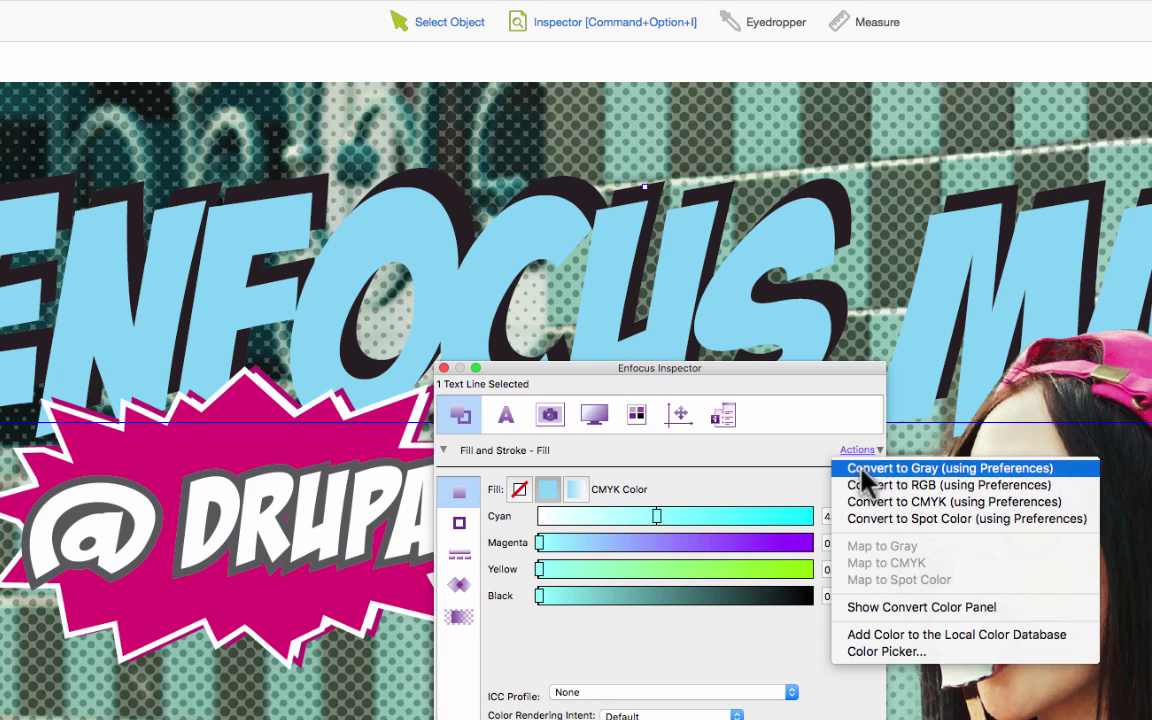
click(874, 520)
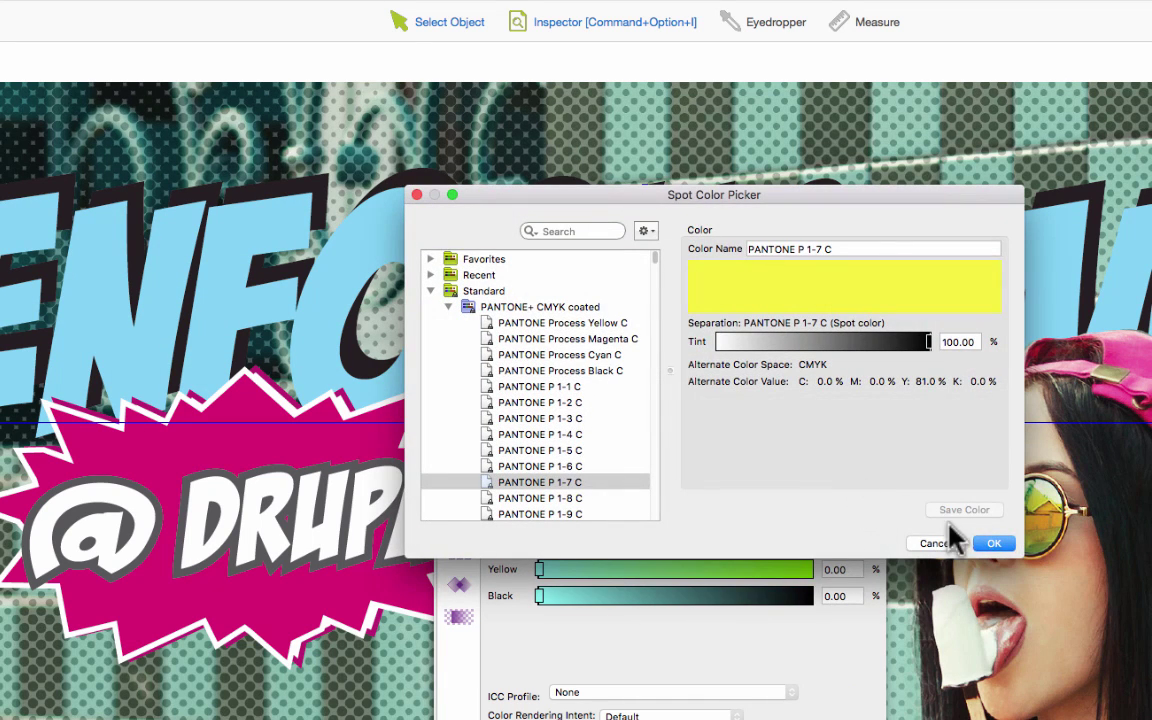
click(994, 543)
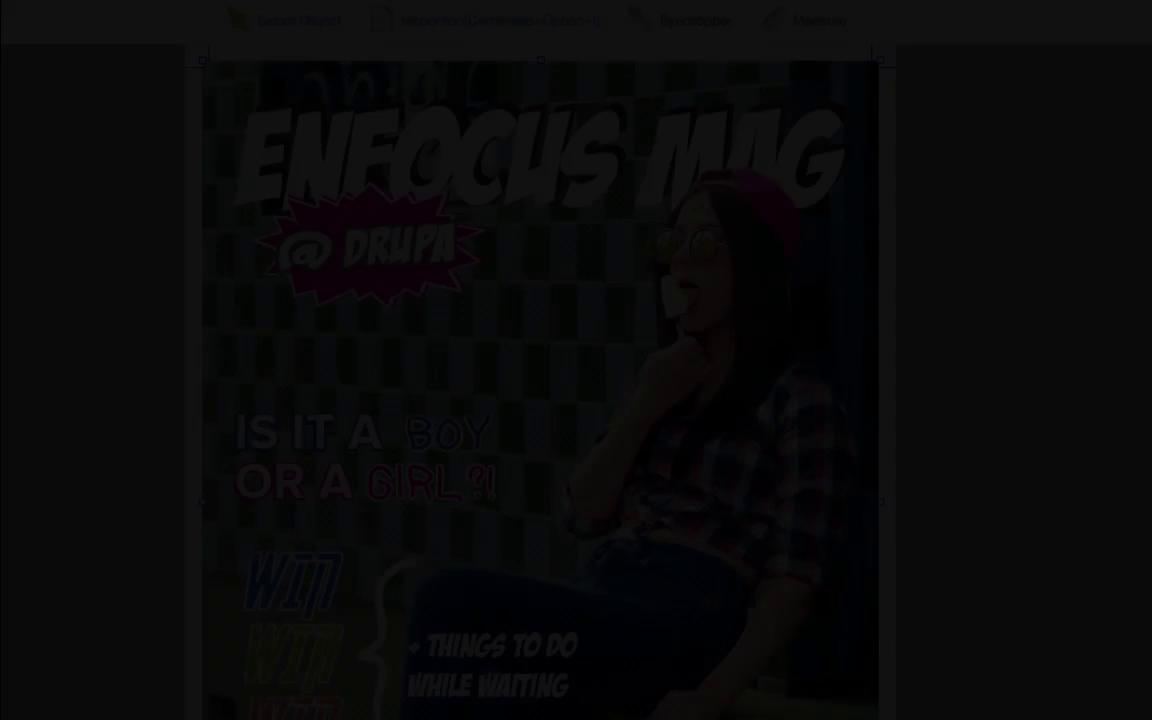
Open the cover image's Curve Editing and raise the Cyan curve
click(458, 20)
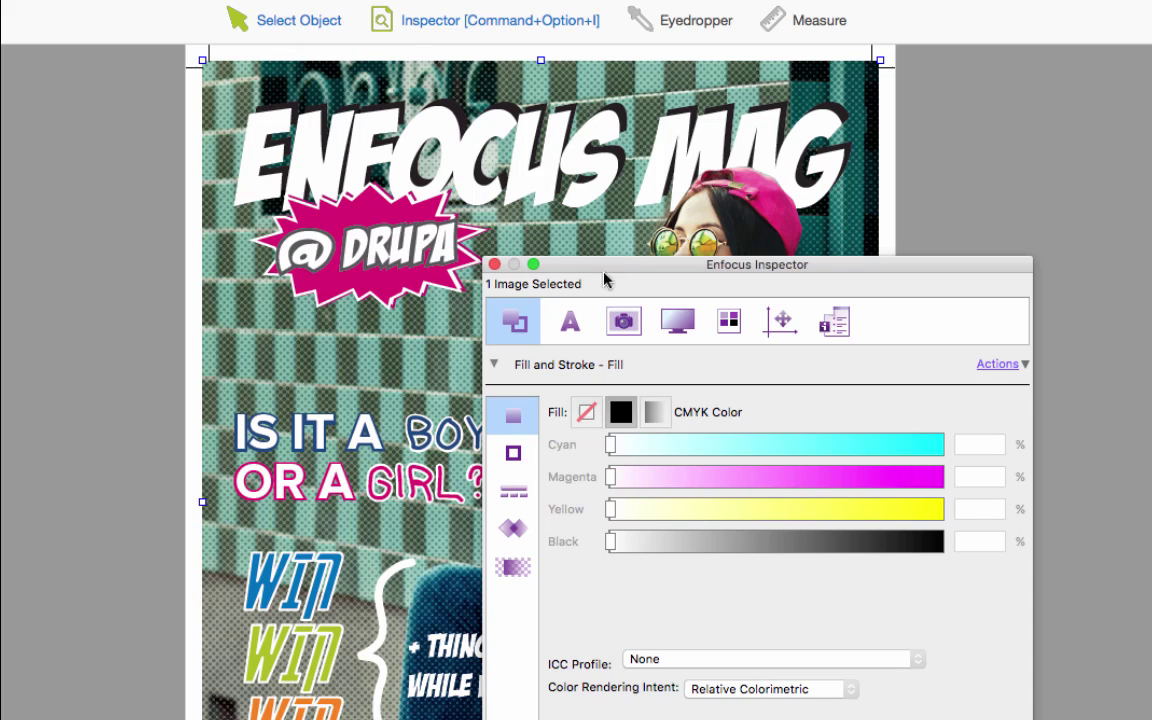
click(621, 321)
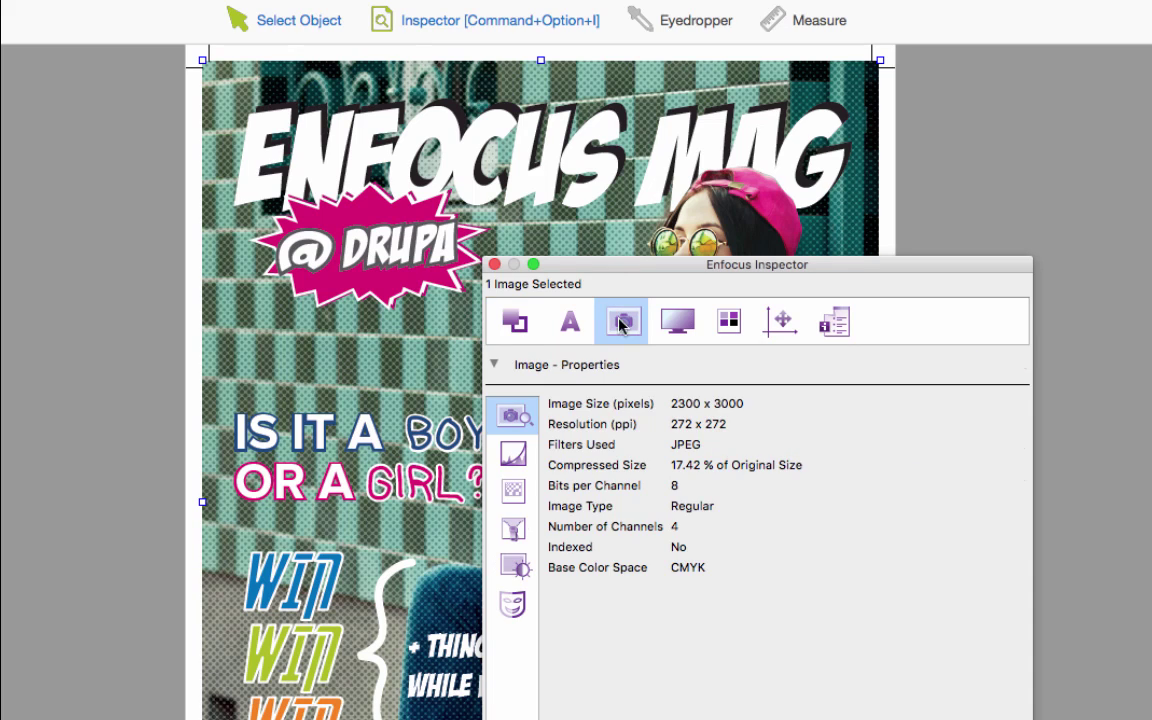
click(513, 453)
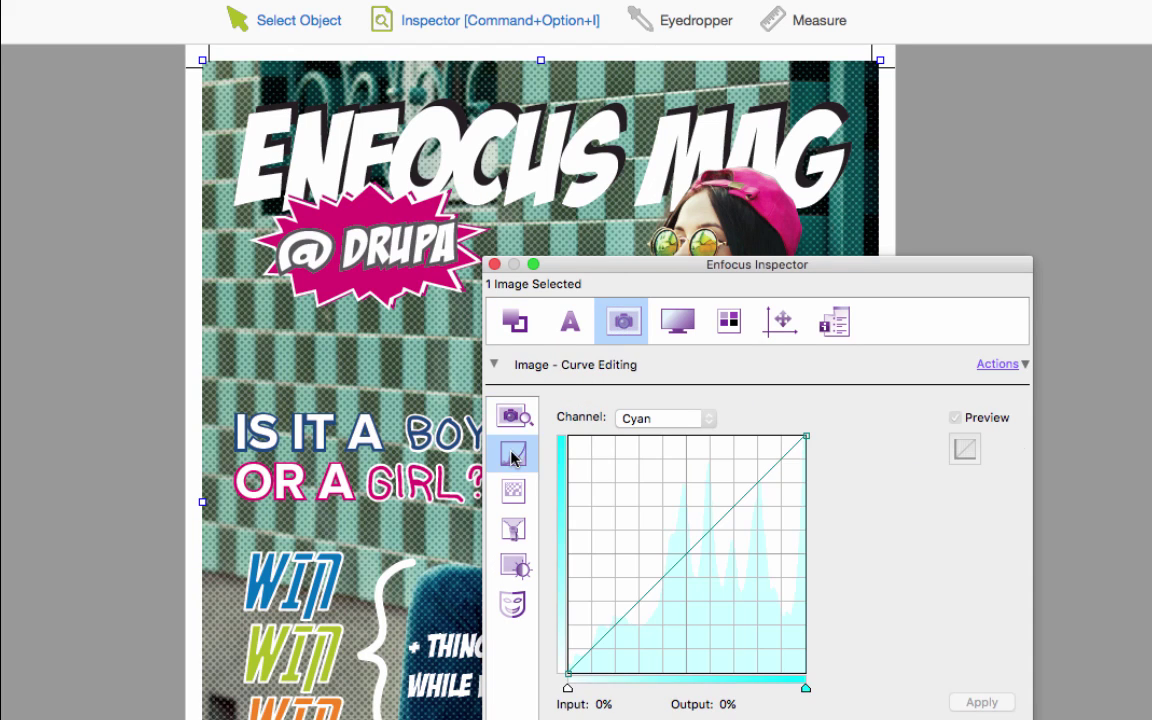
click(733, 507)
drag(721, 493, 719, 490)
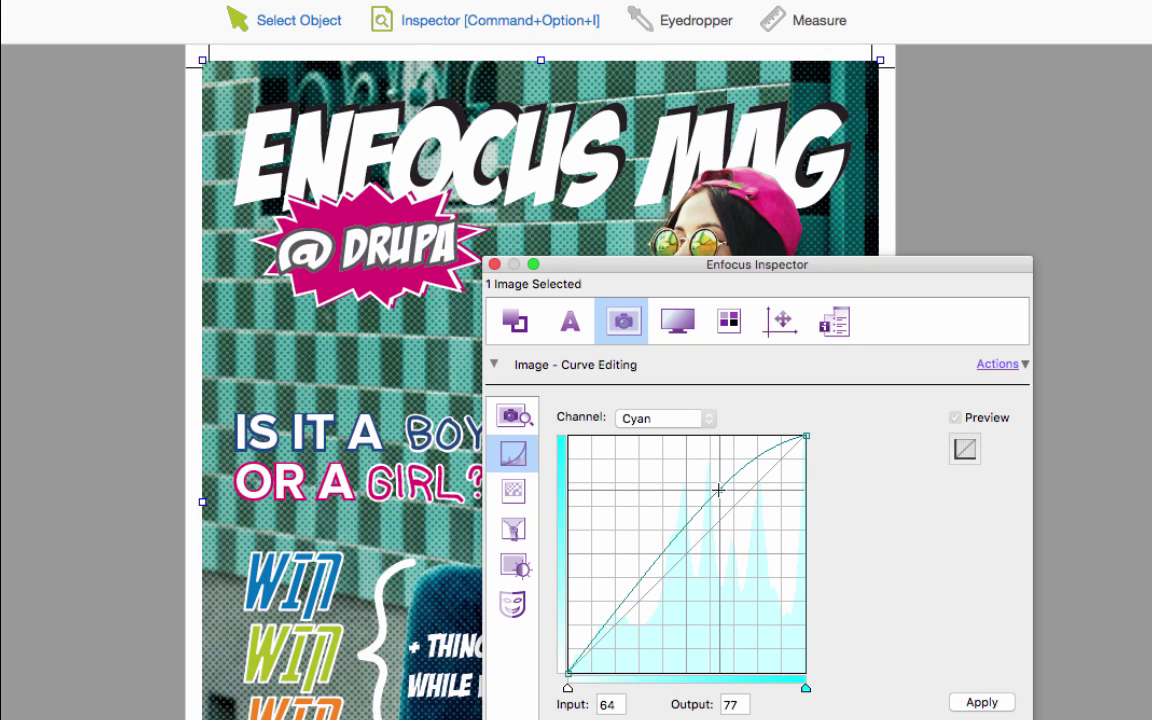
Raise the Magenta curve and view the Unsharp Mask sharpening settings
click(663, 419)
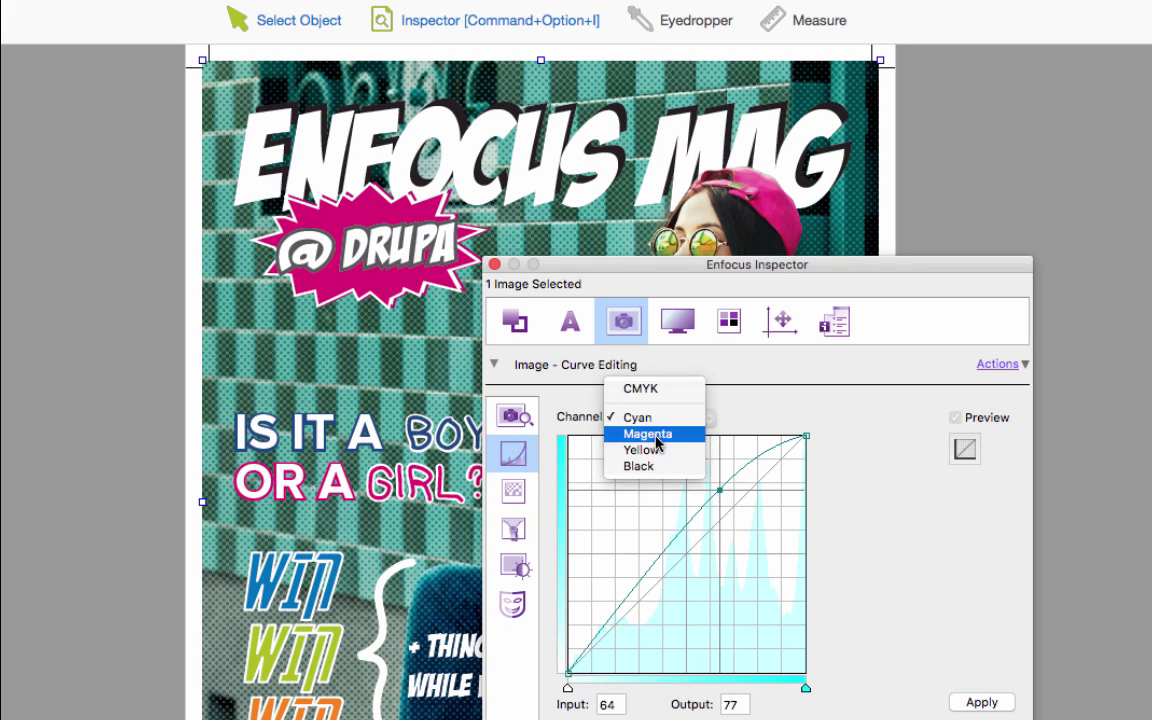
click(733, 507)
drag(733, 507, 725, 503)
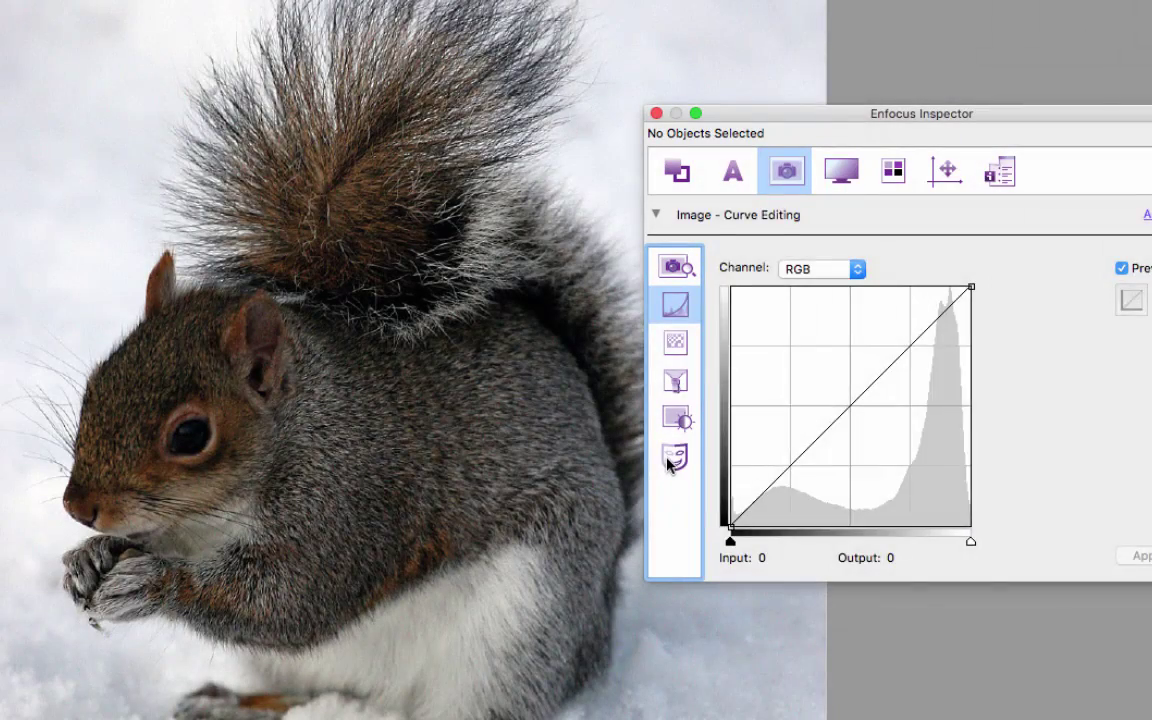
click(670, 460)
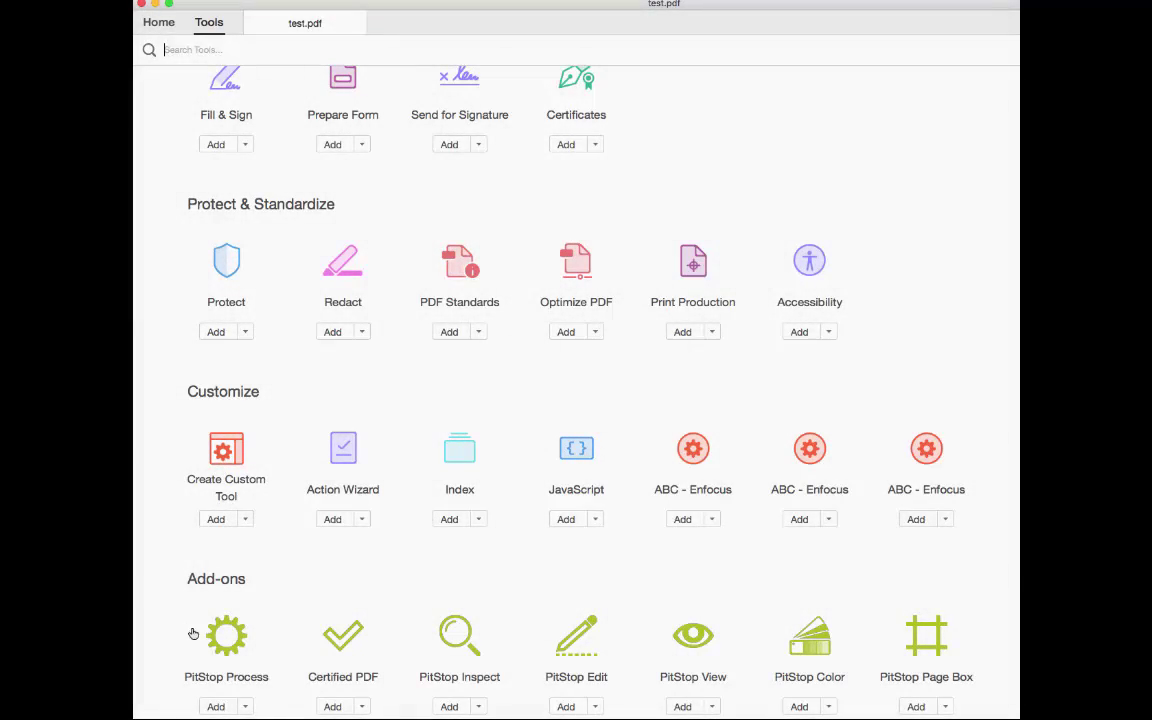
Open the Standard > Color > Change Specific Color editor from PitStop Process Global Changes
click(226, 635)
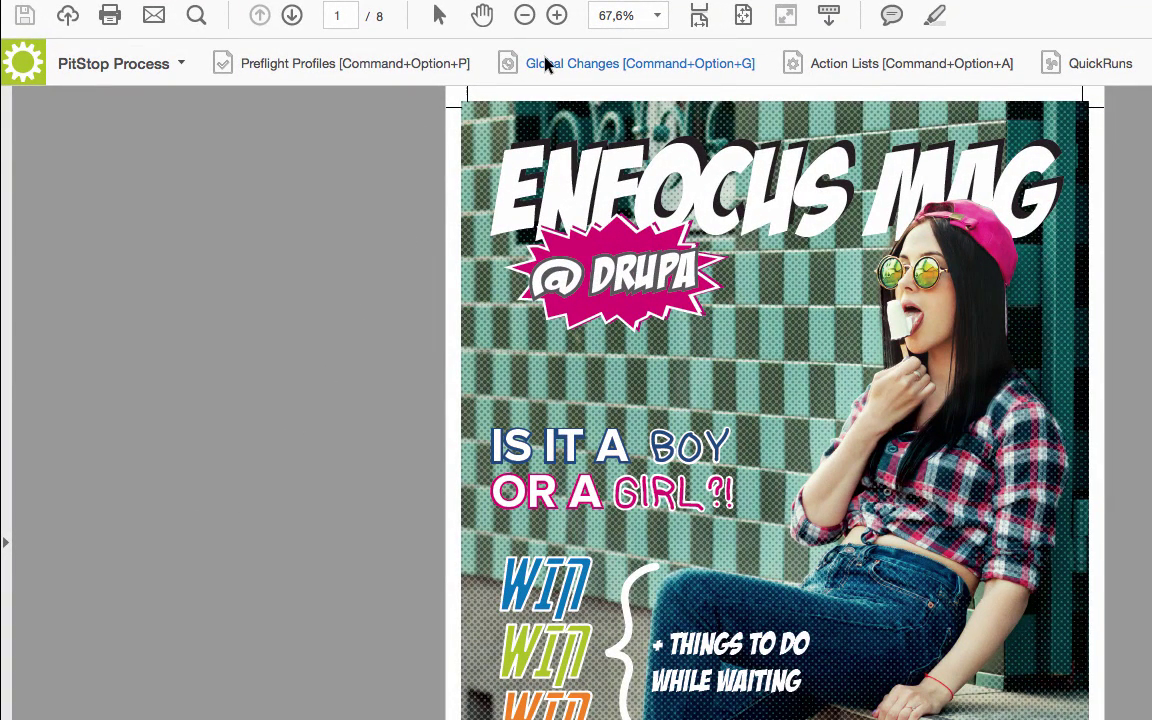
click(546, 64)
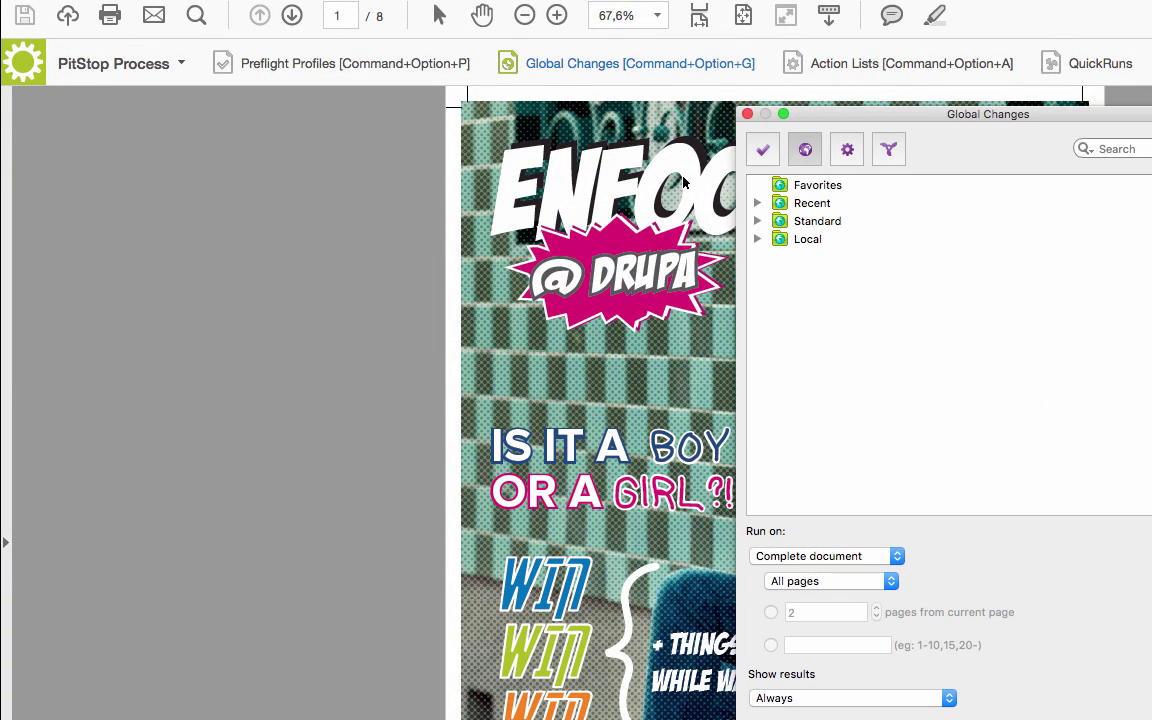
click(757, 222)
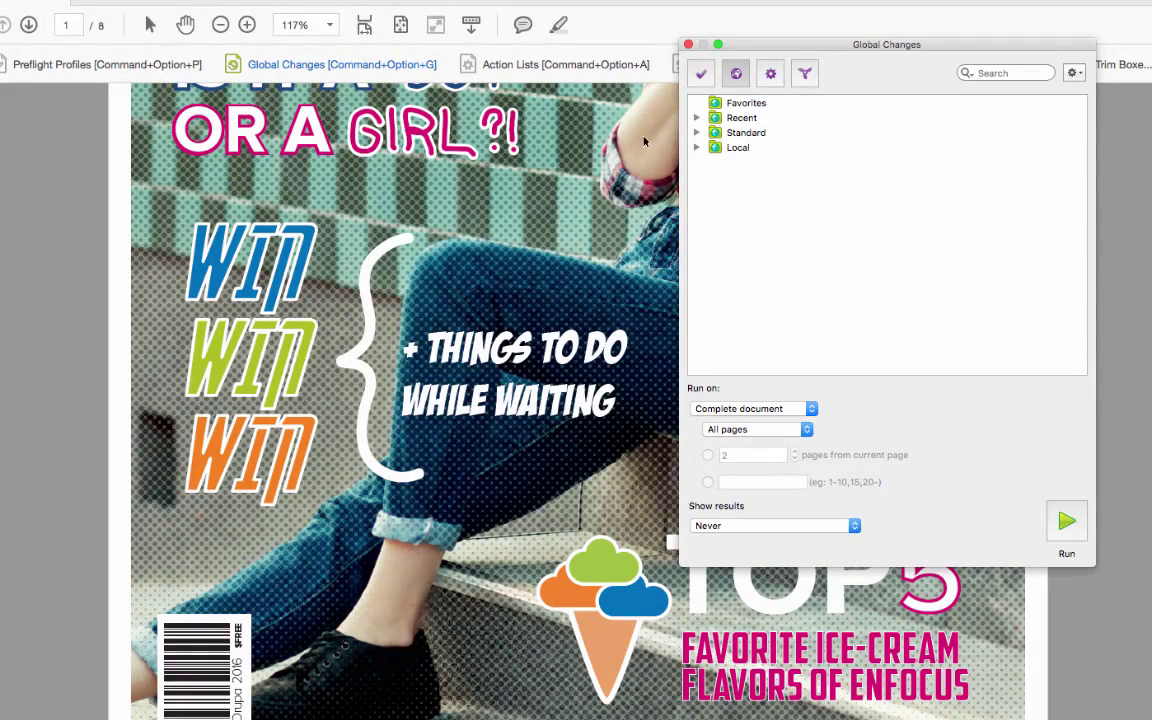
click(697, 133)
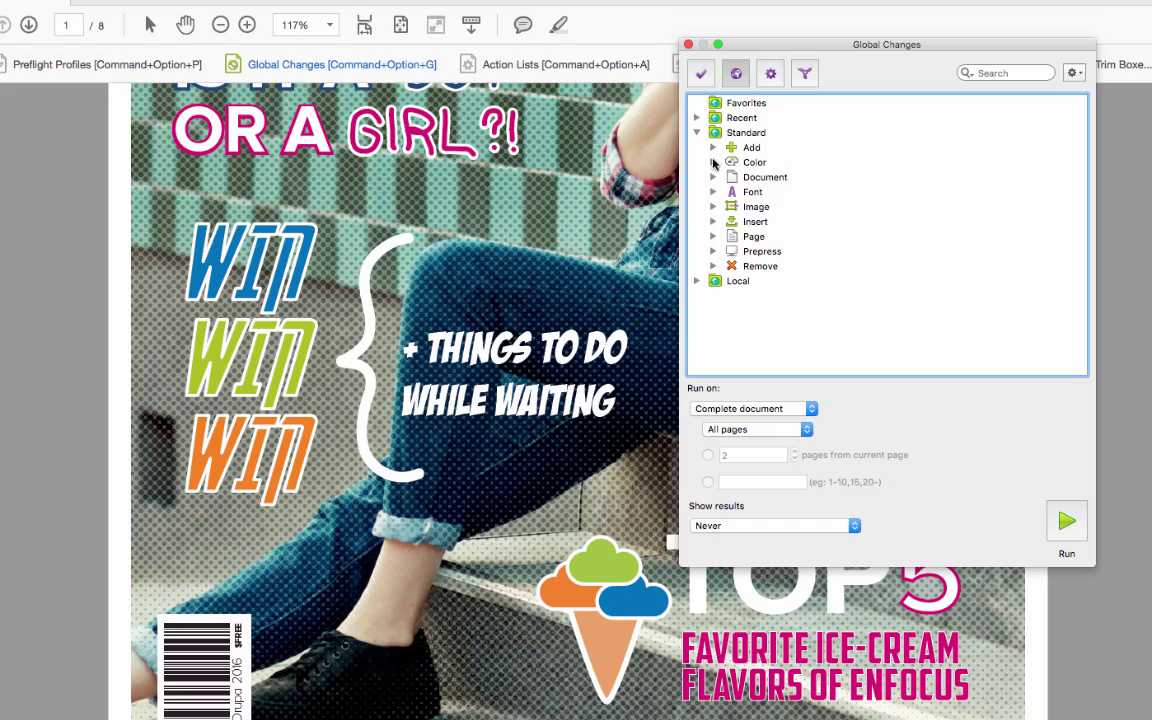
click(713, 162)
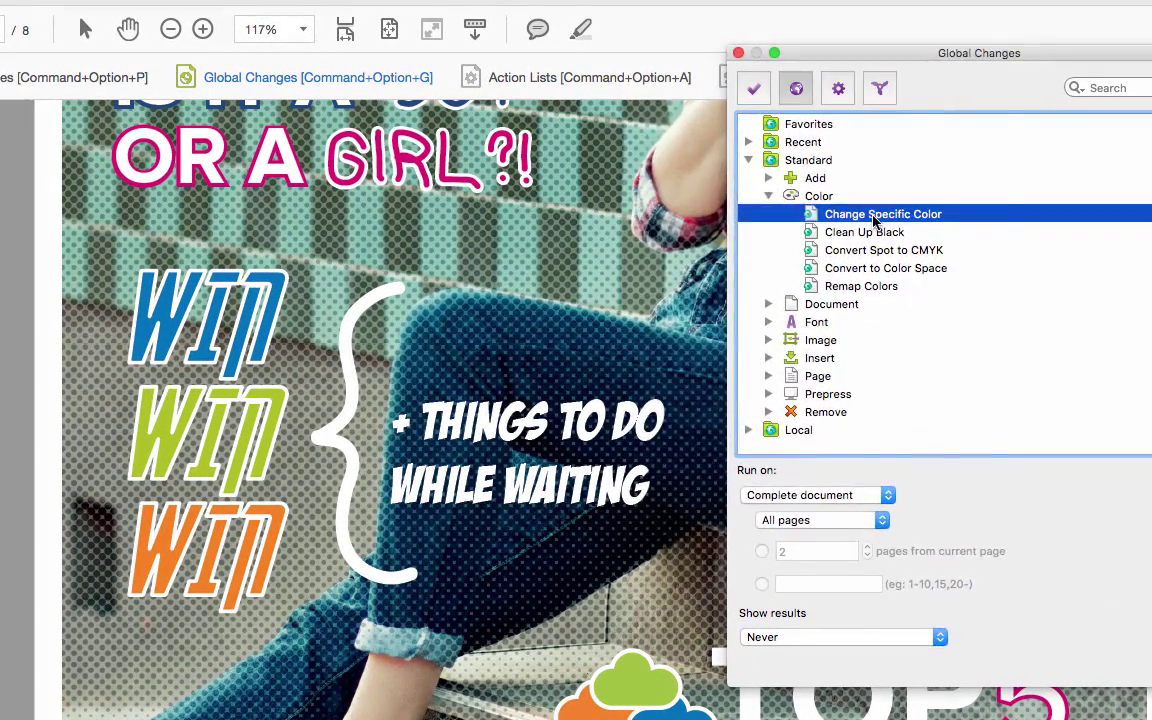
double_click(872, 220)
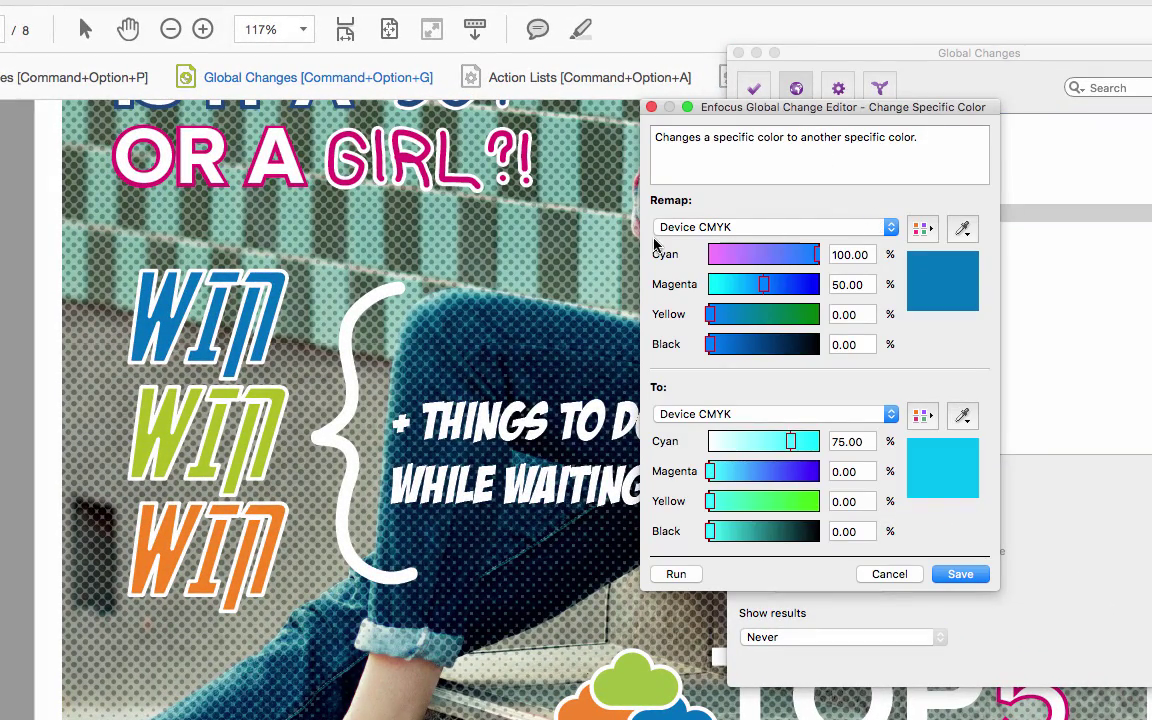
Grab the blue WIN text's fill as the colour to replace
click(278, 292)
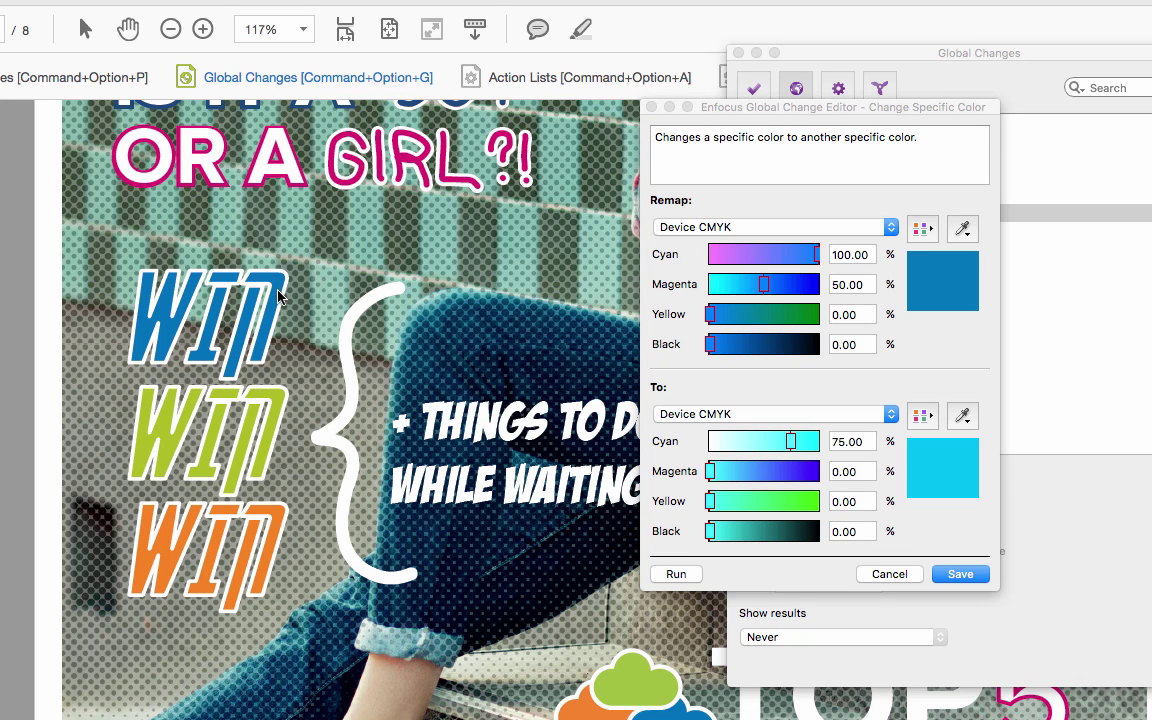
click(272, 322)
click(952, 235)
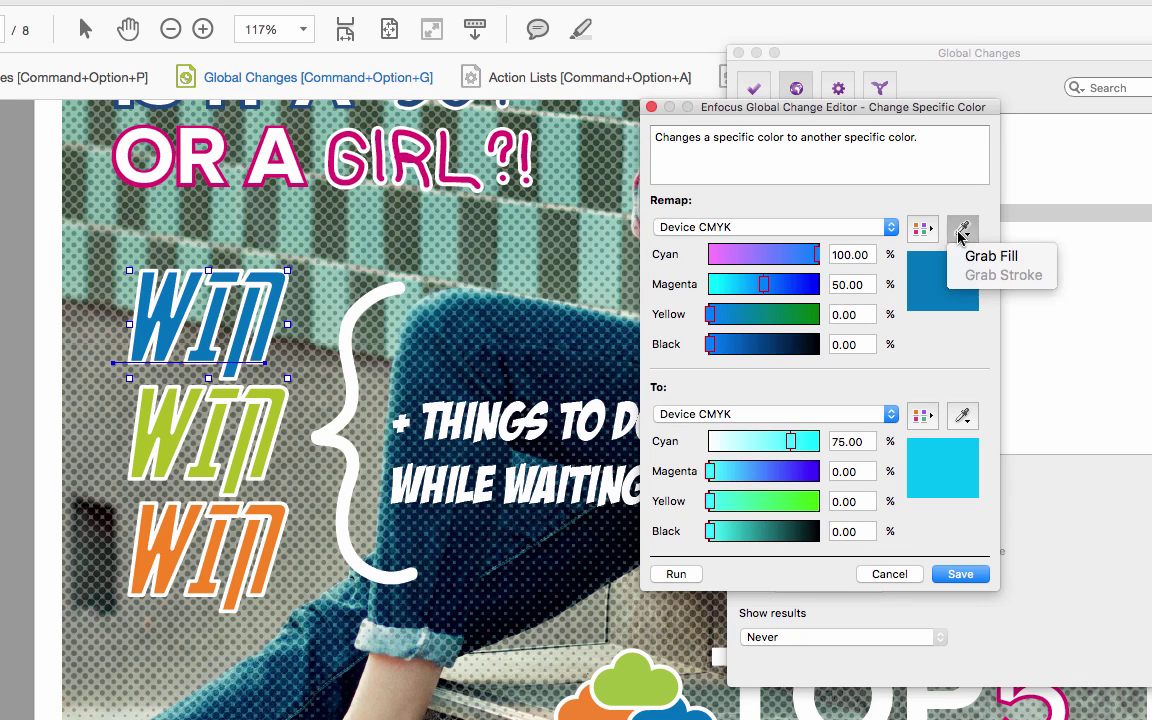
click(970, 255)
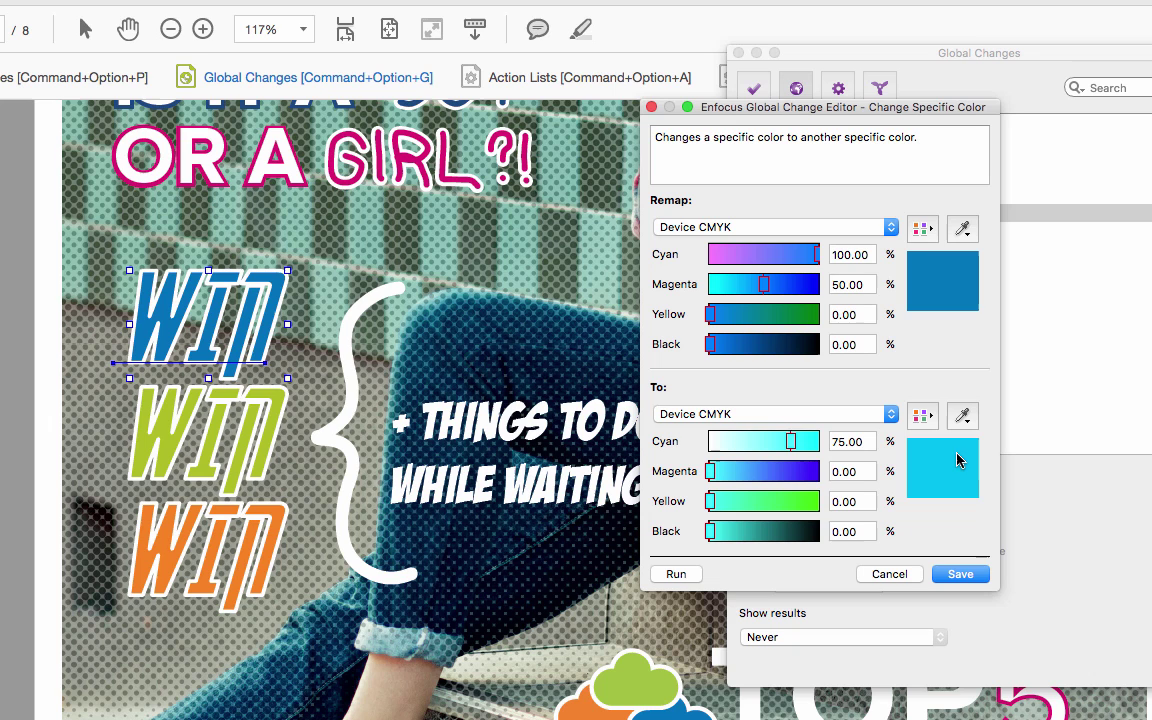
Set PANTONE Process Cyan U as the target colour, then save and run the change
click(922, 416)
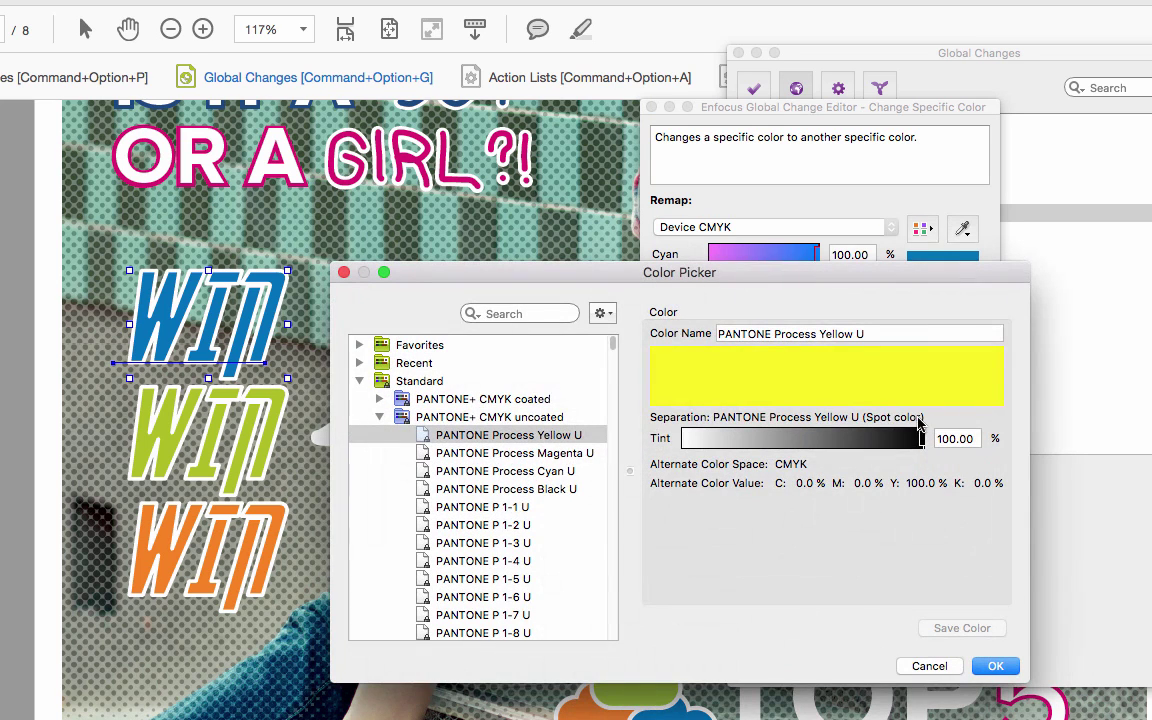
click(459, 470)
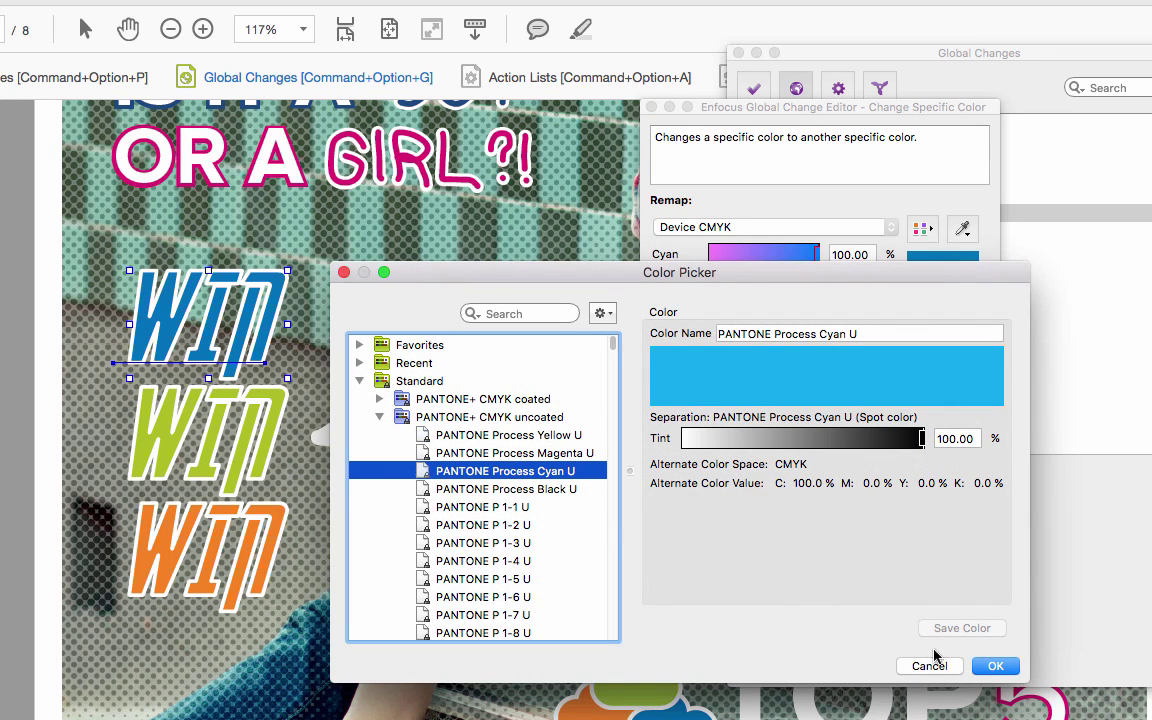
click(1005, 668)
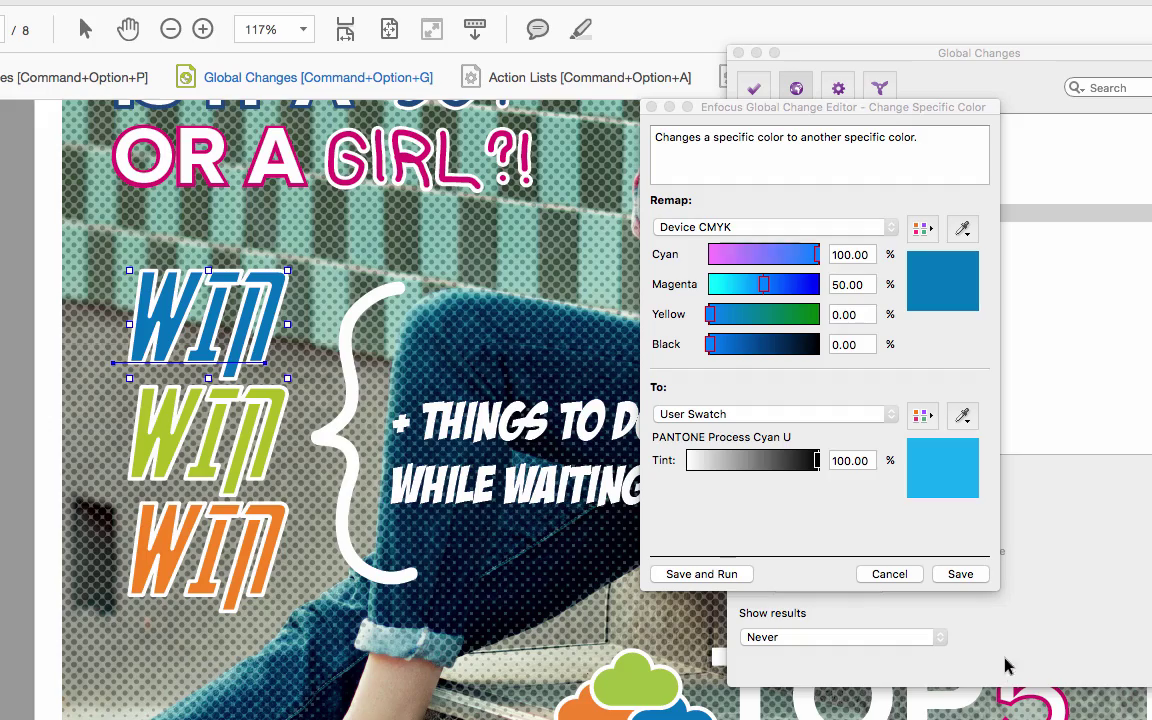
click(716, 575)
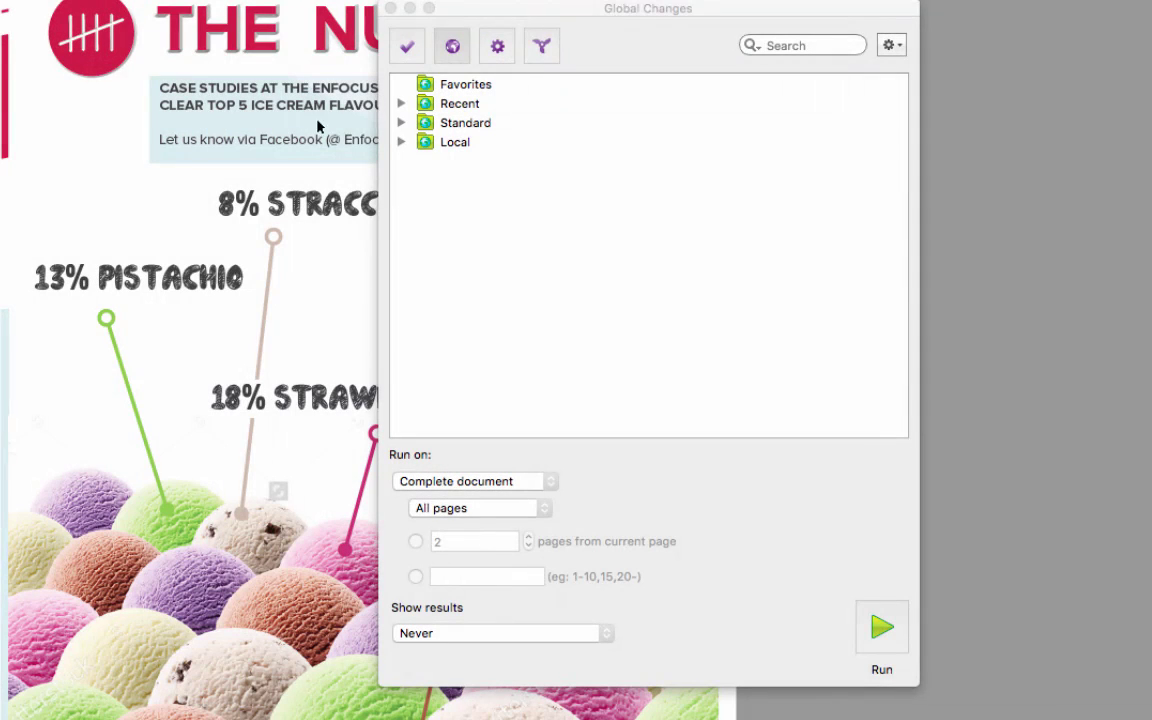
Open the Standard > Font > Remap Font editor and grab the PISTACHIO label's CallMe,Maybe? font
click(403, 123)
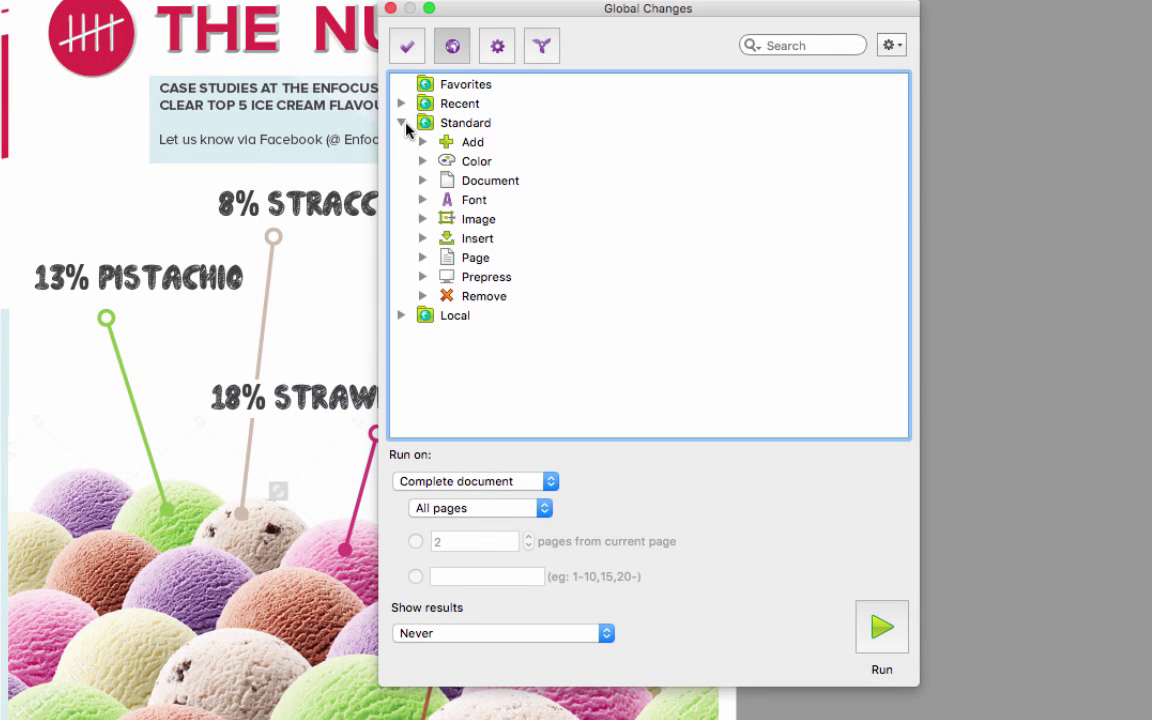
click(422, 200)
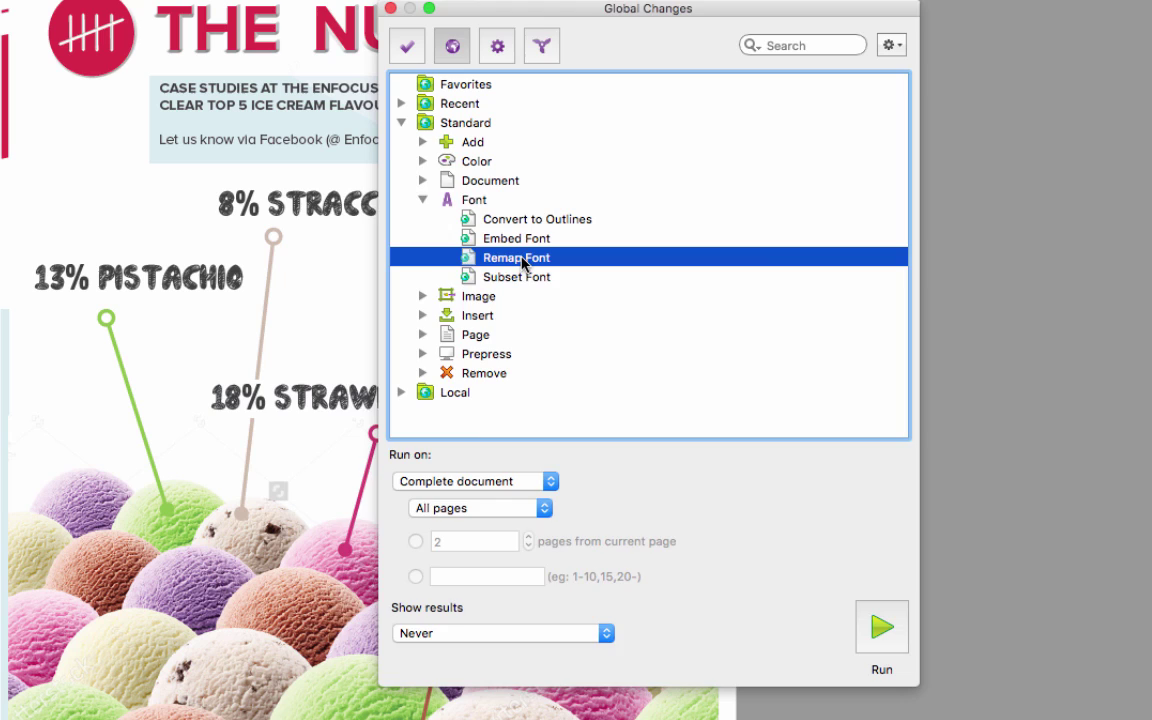
double_click(522, 260)
click(236, 287)
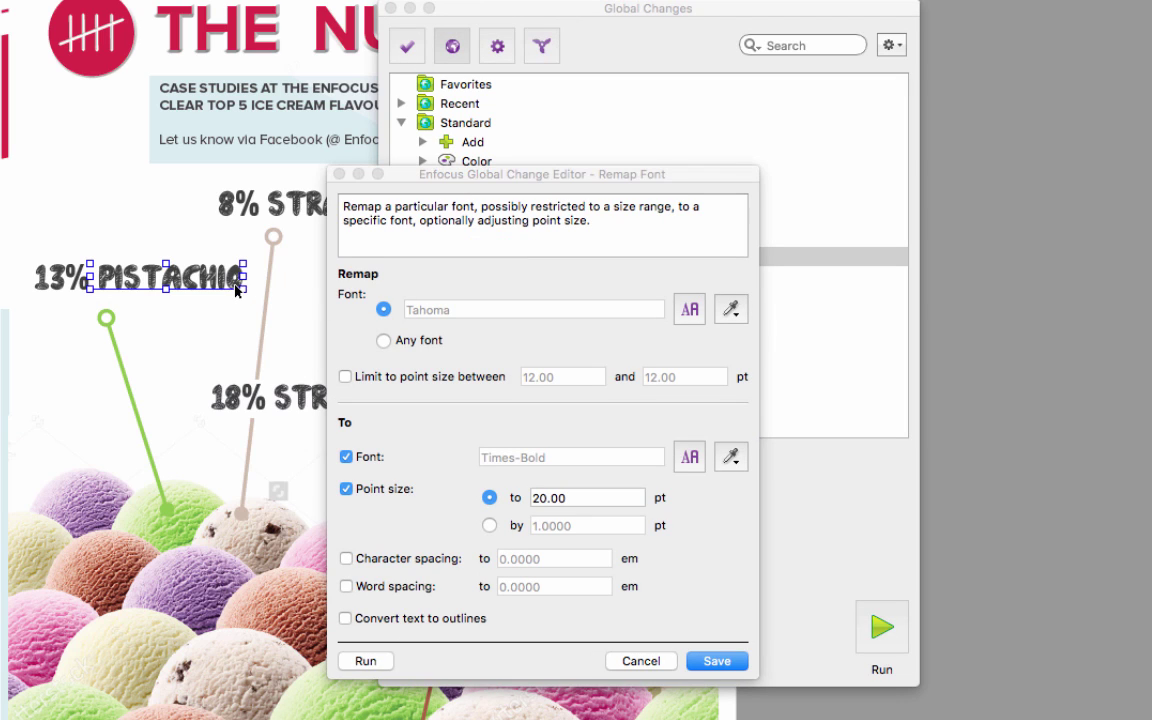
click(738, 318)
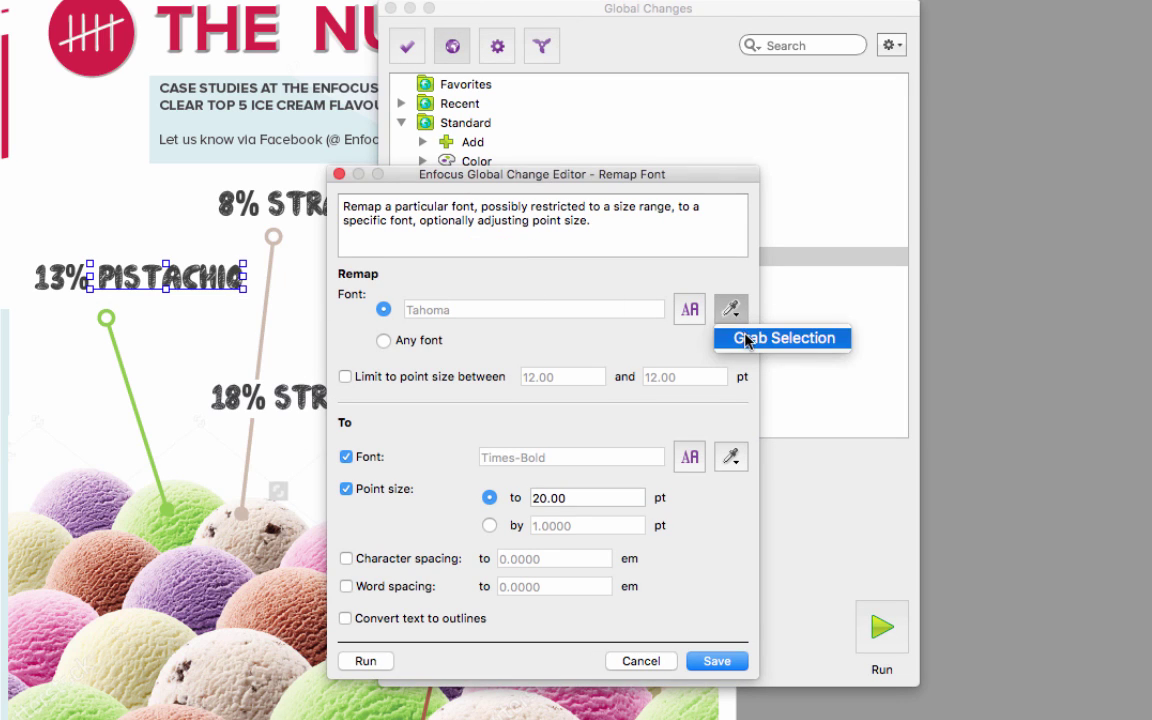
Set the replacement to ComicSansMS-Bold at 26 pt, then save and run the remap
click(690, 457)
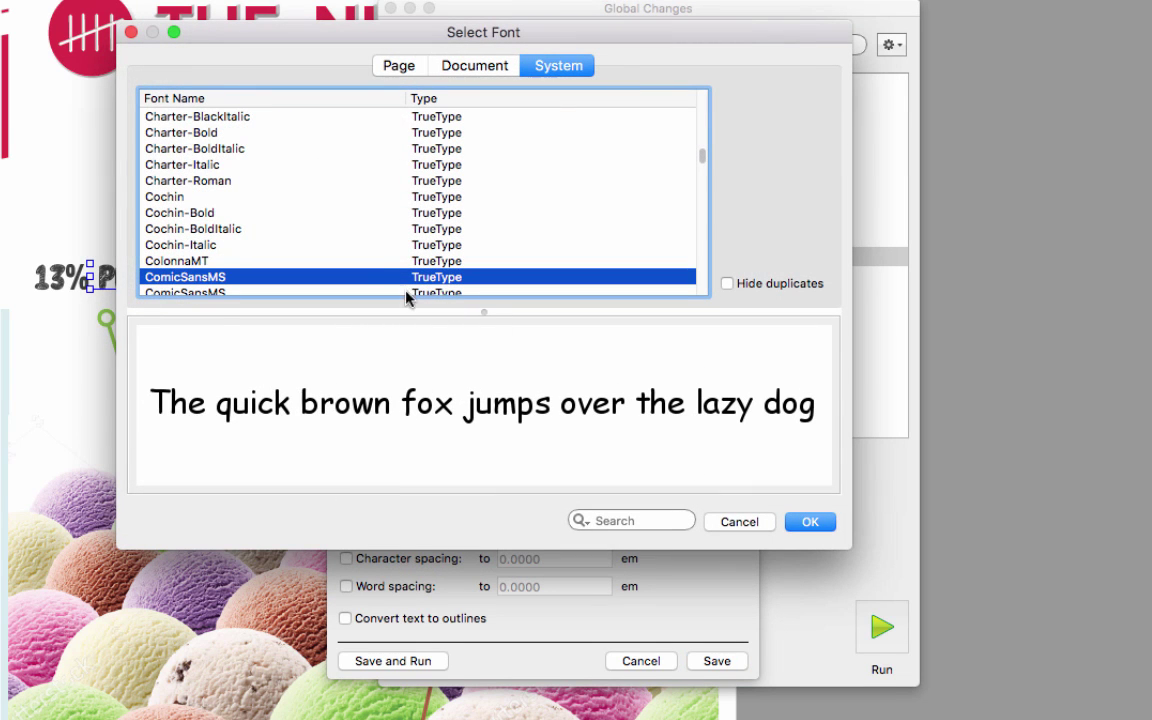
scroll(390, 280, down, 3)
scroll(340, 258, down, 3)
click(232, 229)
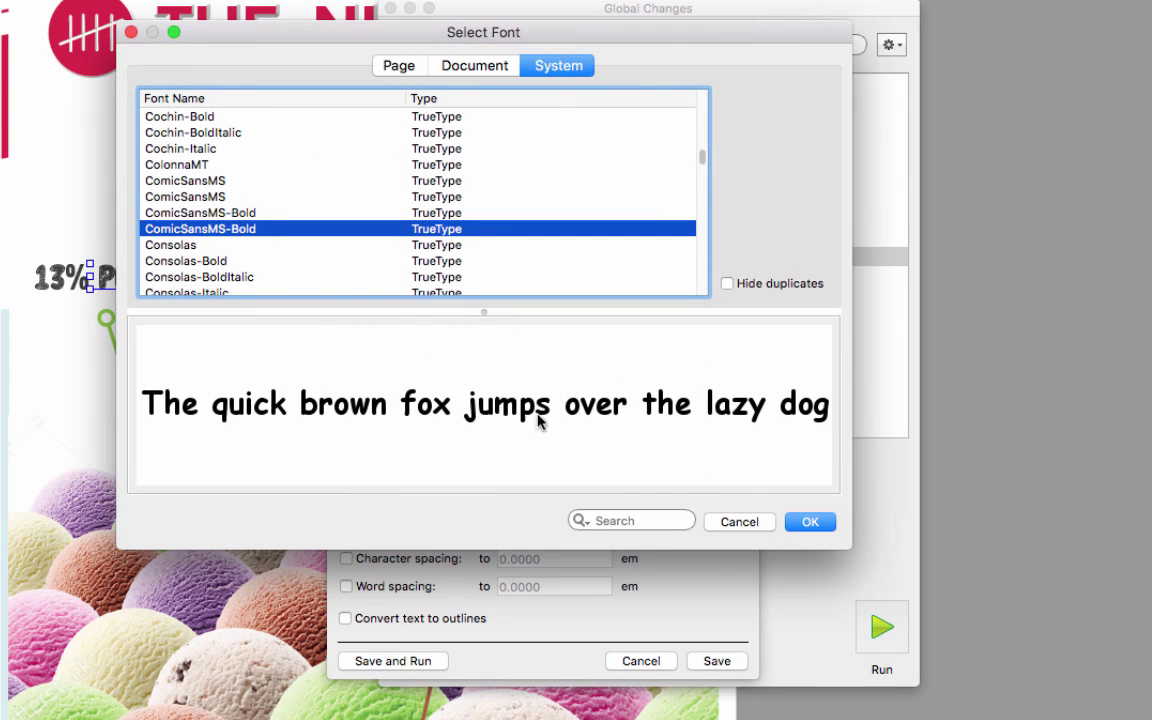
click(810, 521)
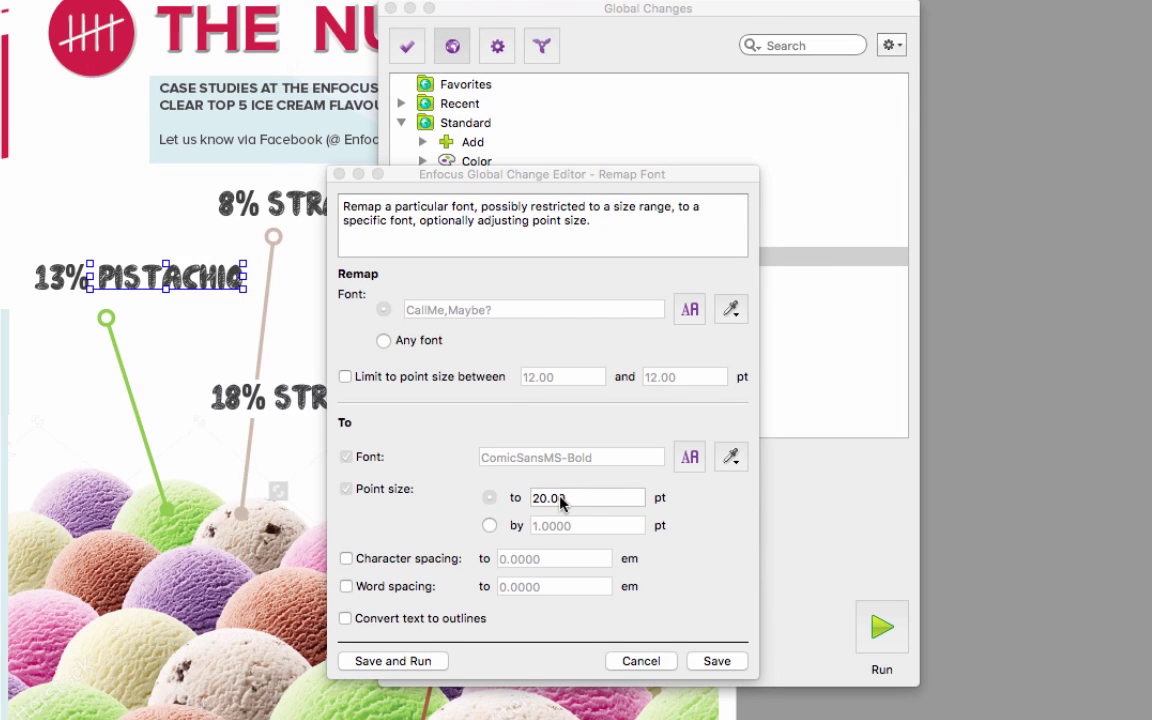
click(491, 497)
text(26)
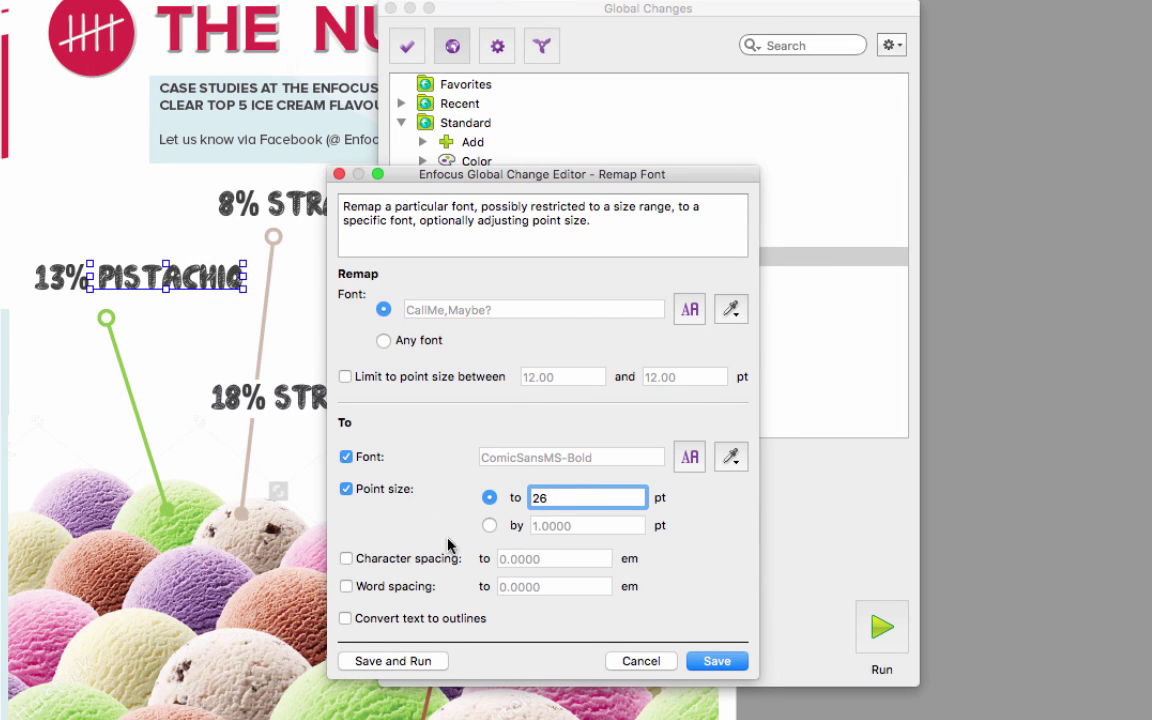
click(394, 662)
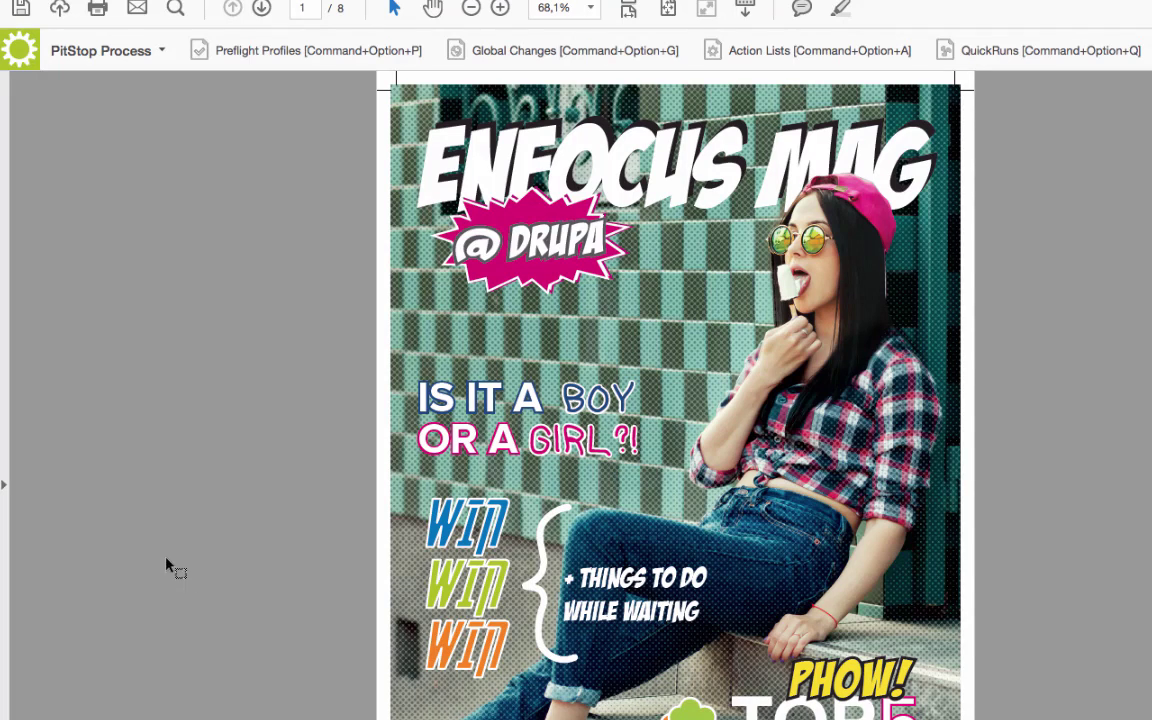
Browse Action Lists to Standard > Add and select Add Marks to Trim Box
click(798, 52)
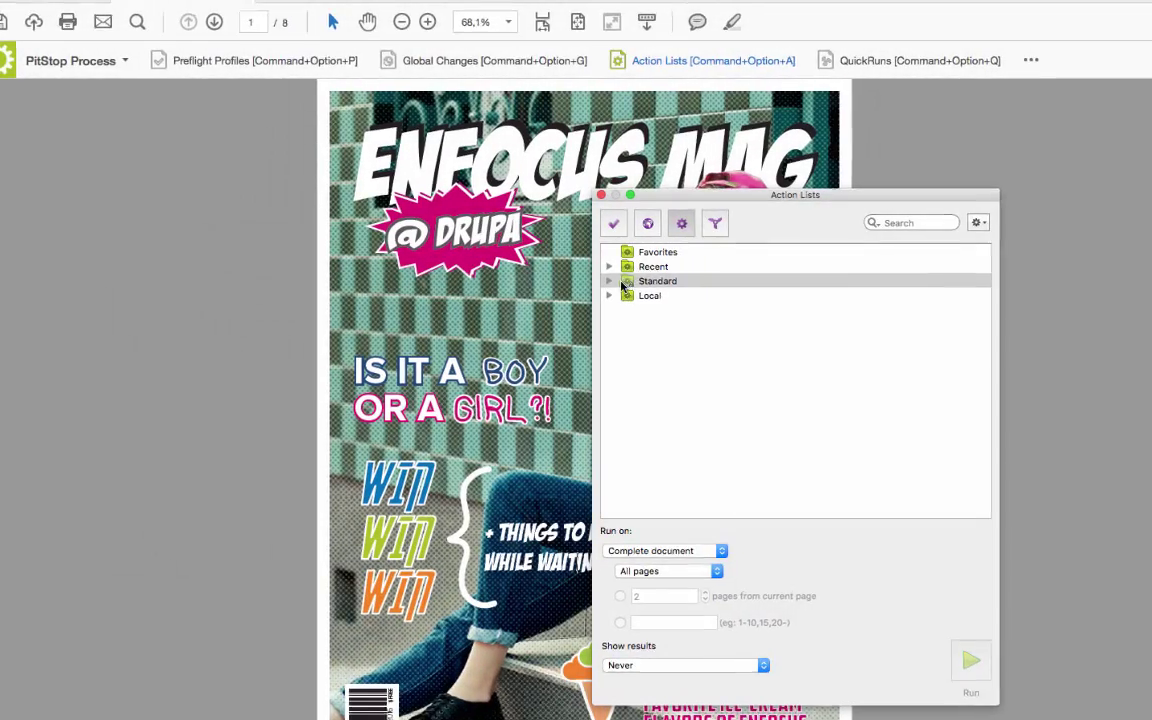
click(612, 281)
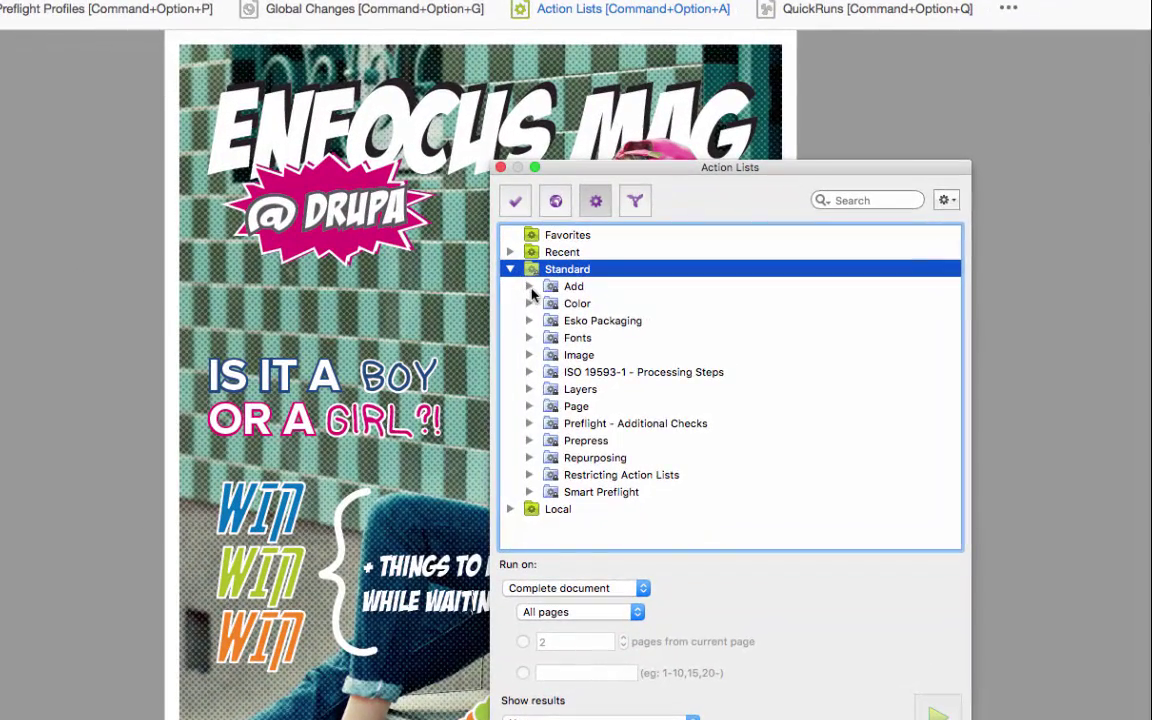
click(530, 287)
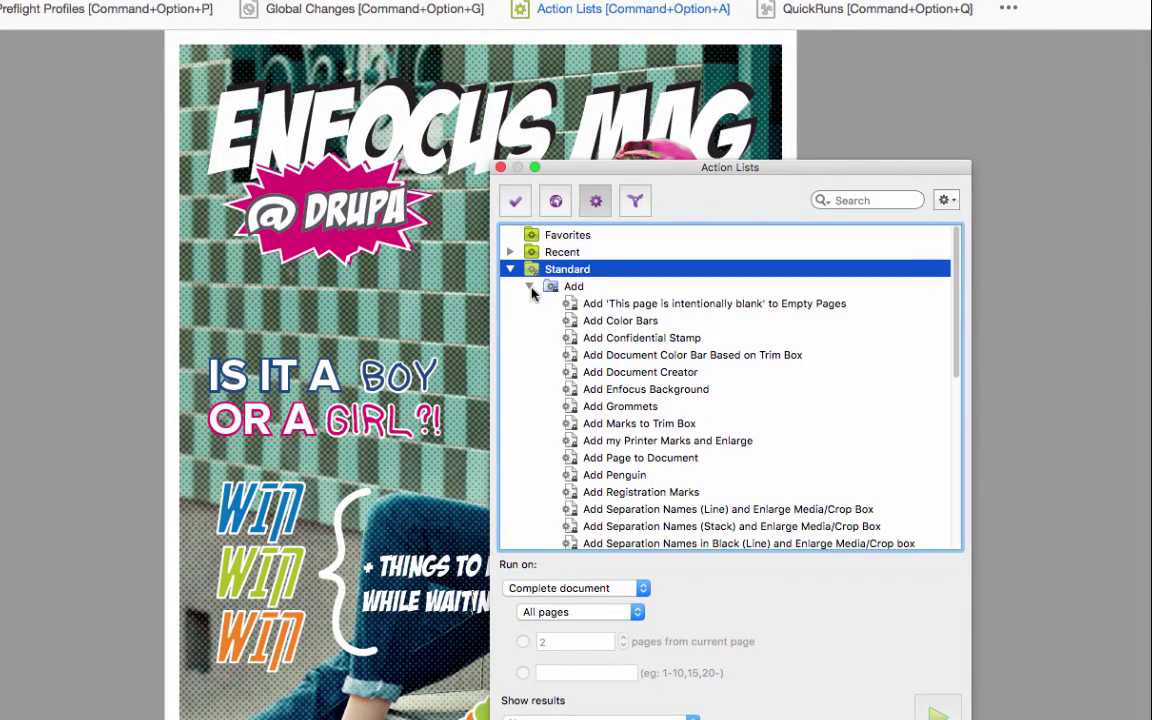
click(617, 425)
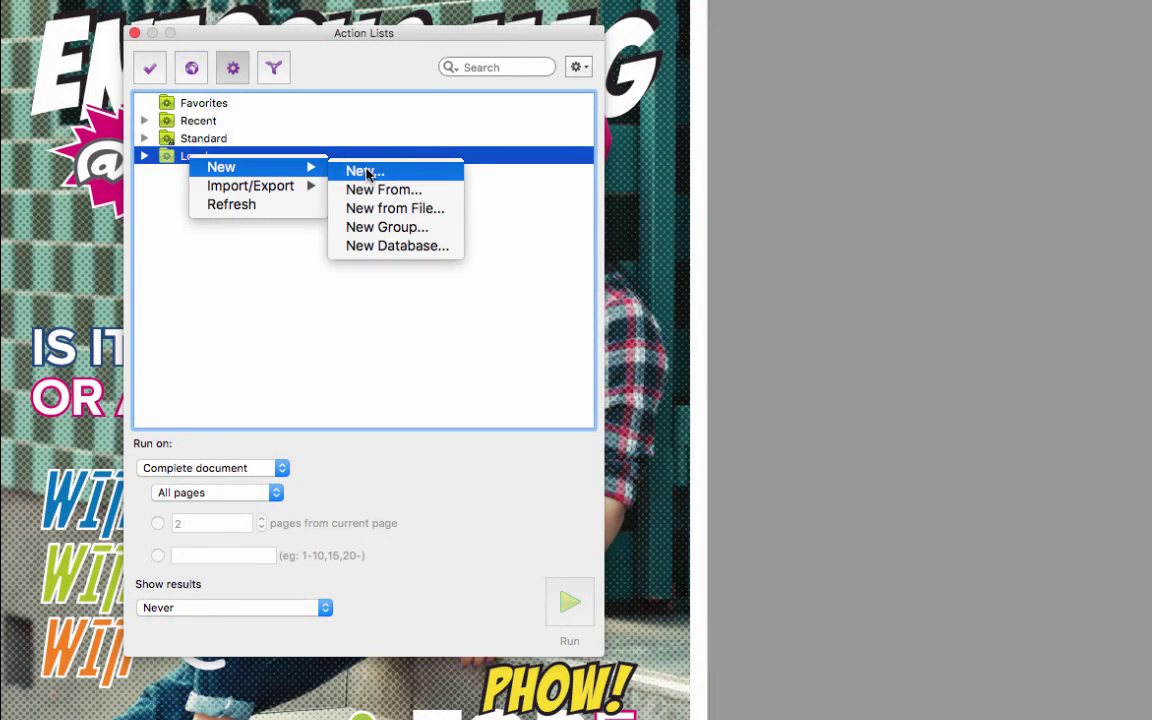
Create a new local action list named Stamp containing the Add object action
click(365, 171)
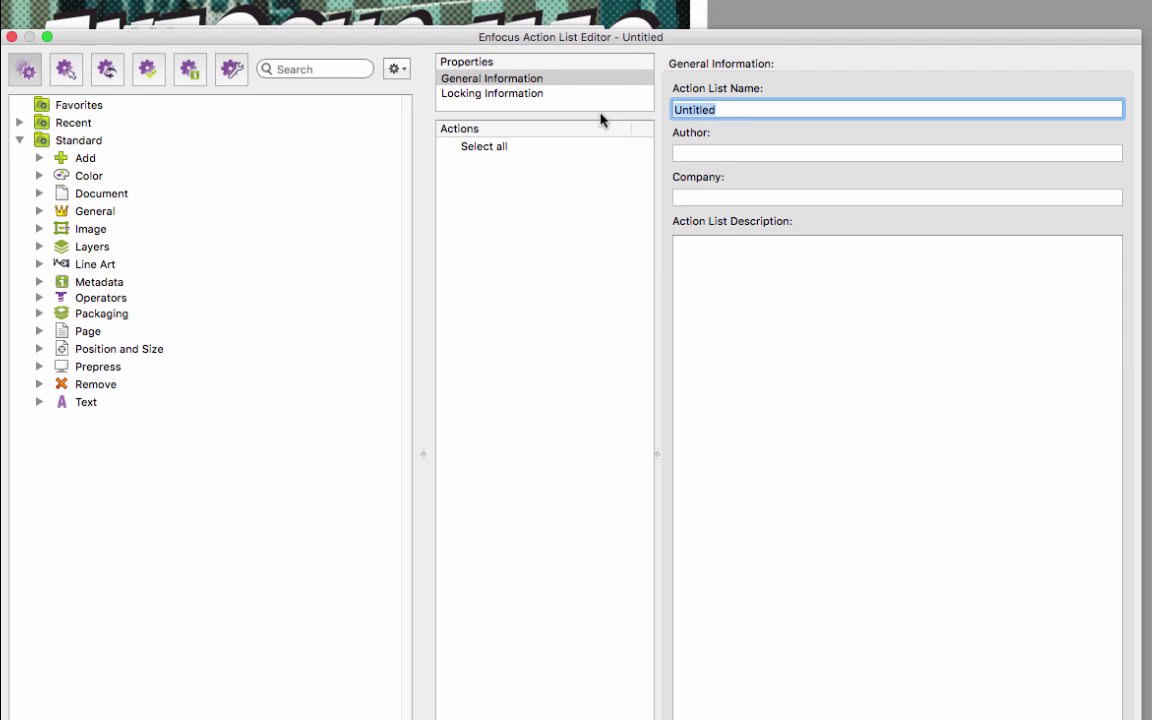
text(Stamp)
click(350, 69)
text(object)
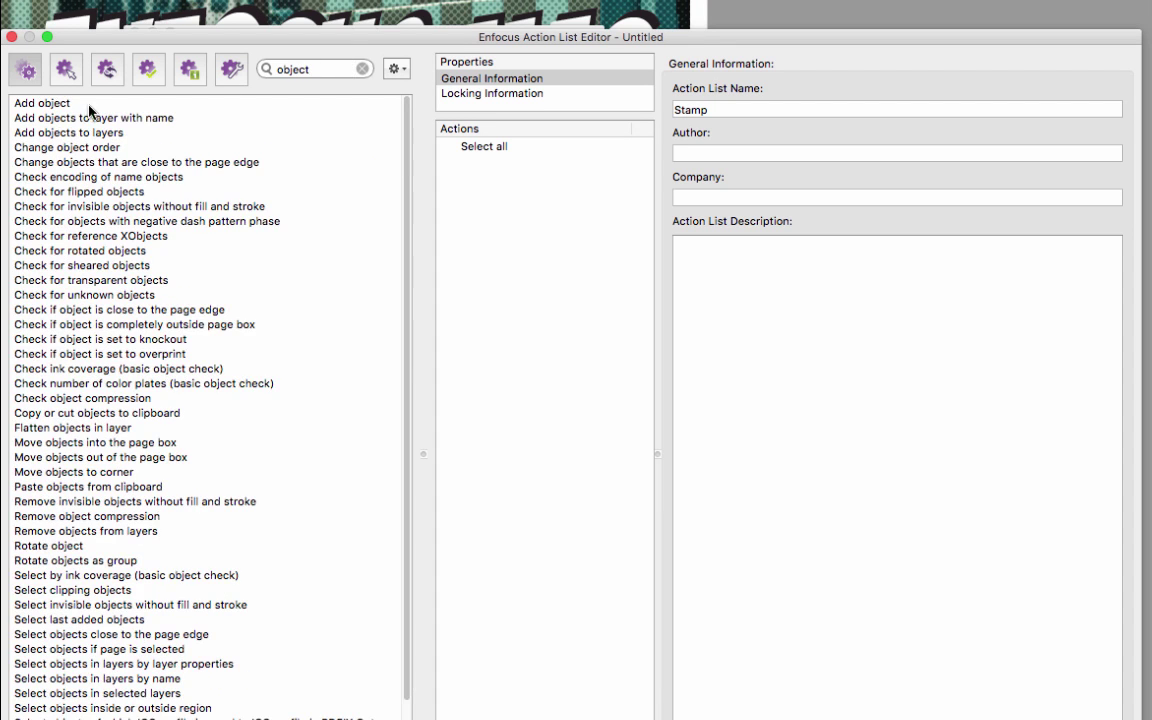
double_click(70, 104)
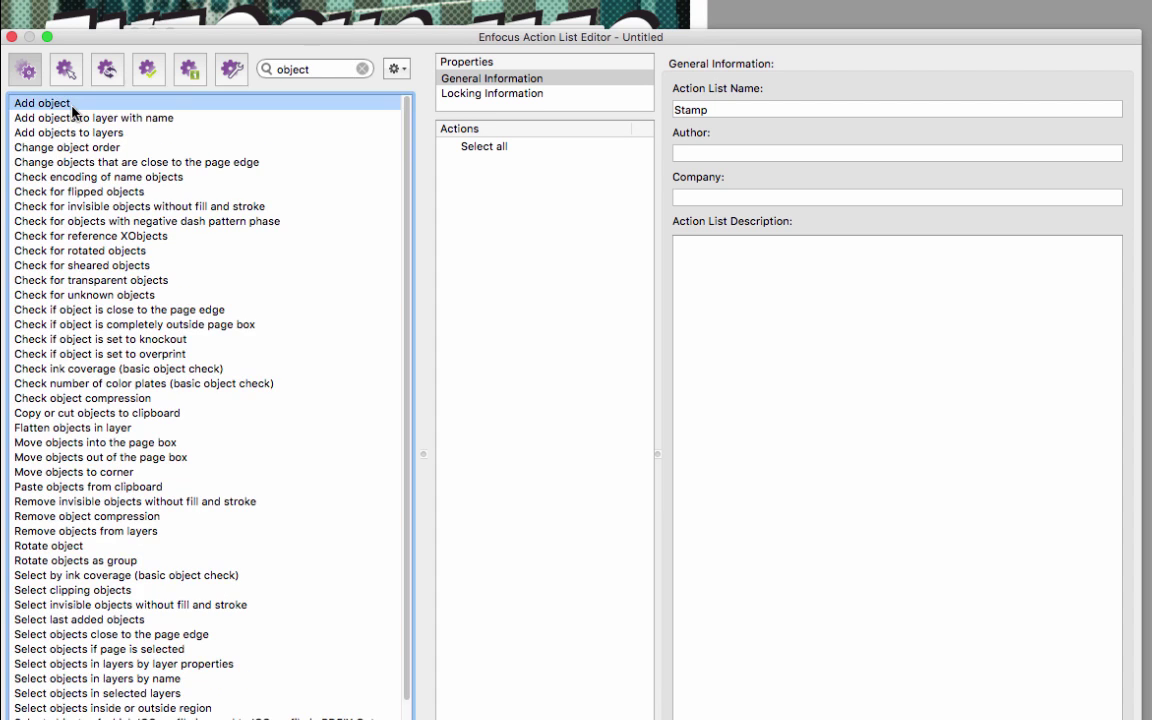
Make the added object the text 'For Proof Only' in Arial-Black at 52 pt
click(810, 138)
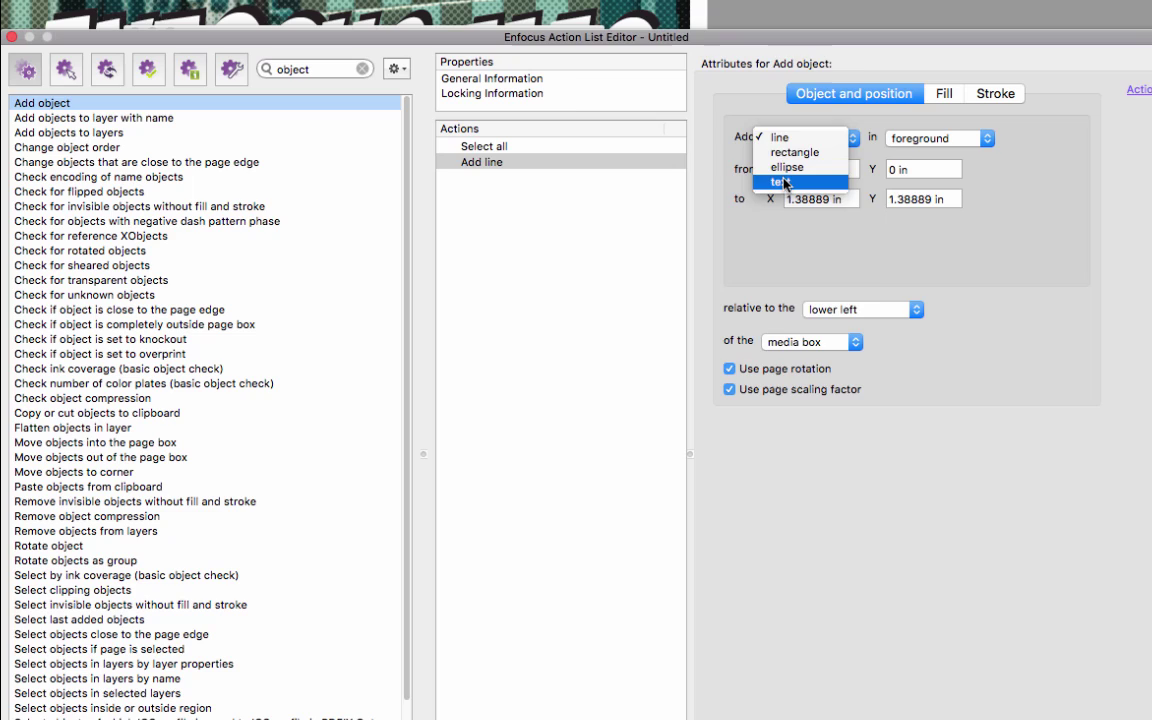
click(784, 180)
text(For Proof)
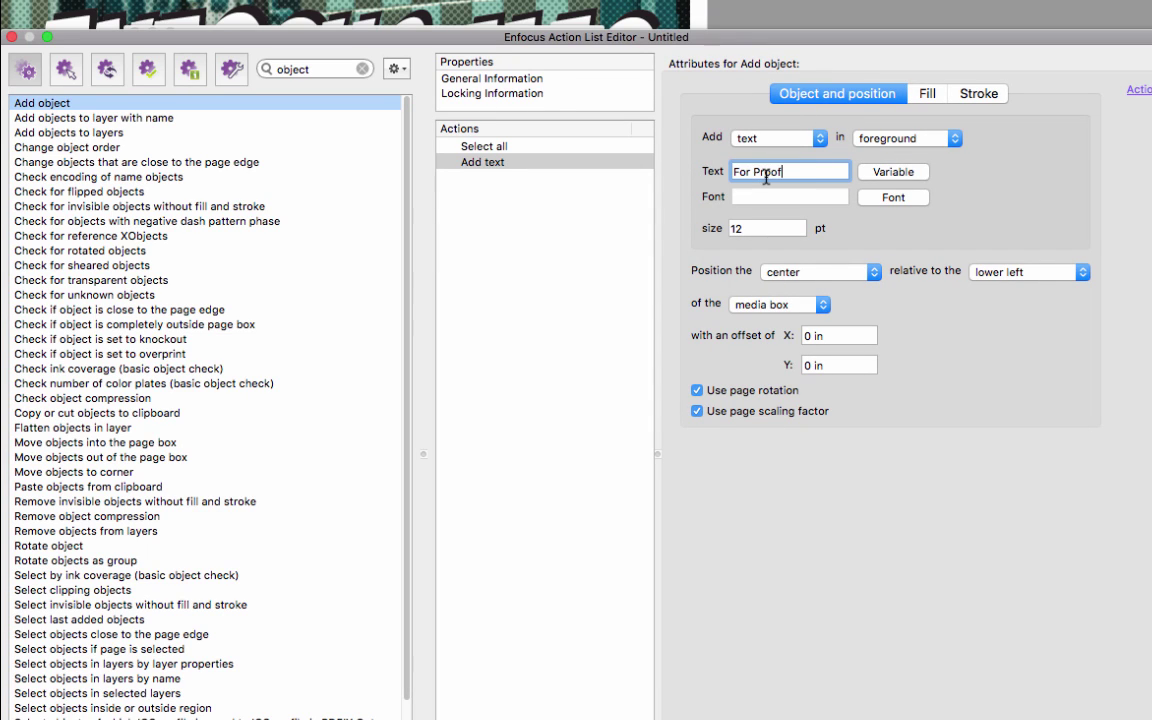
text(Only)
click(886, 197)
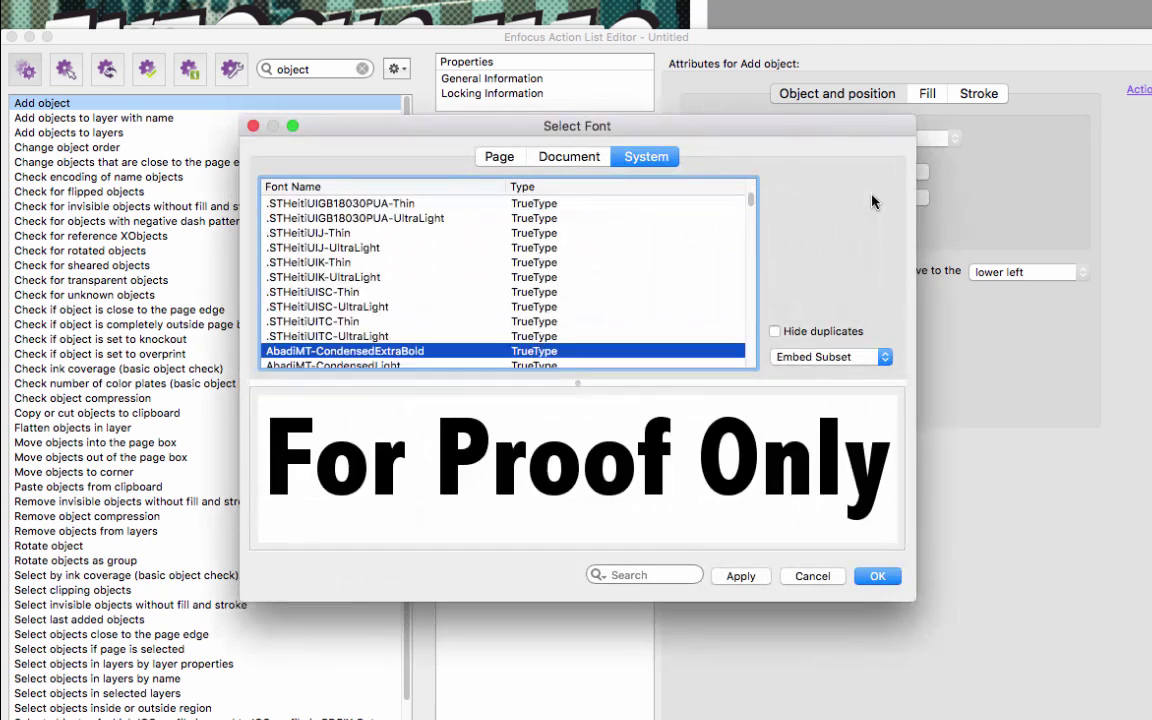
text(arial)
click(877, 576)
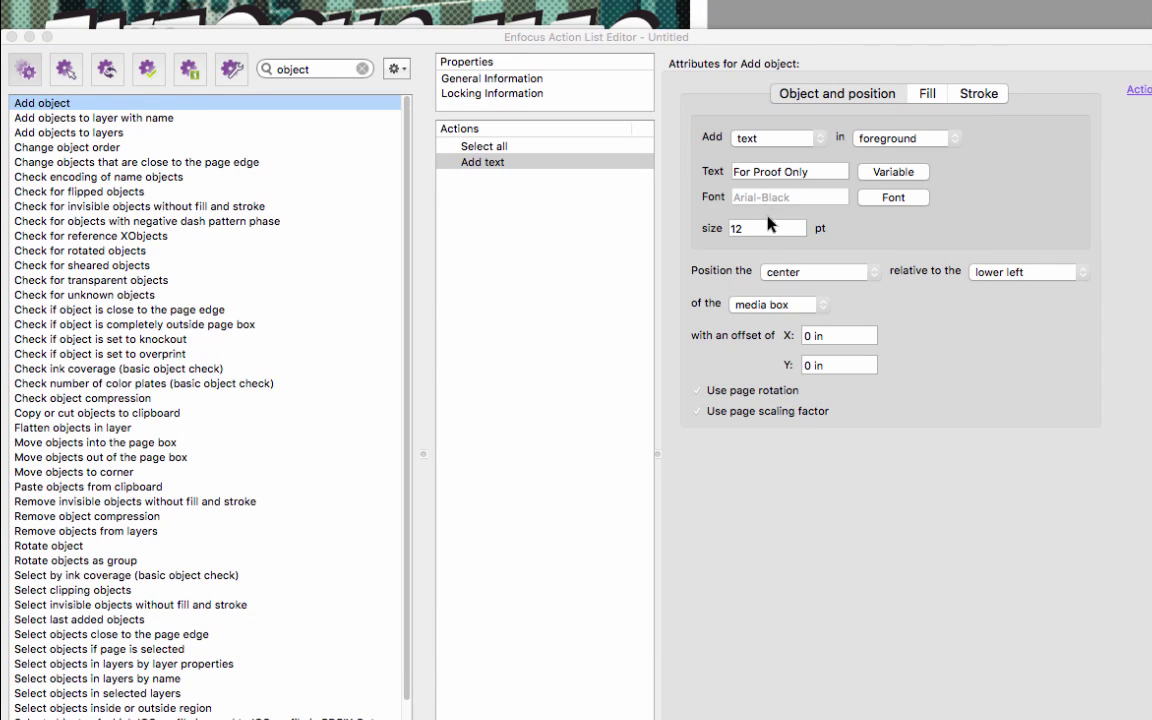
double_click(770, 227)
text(52)
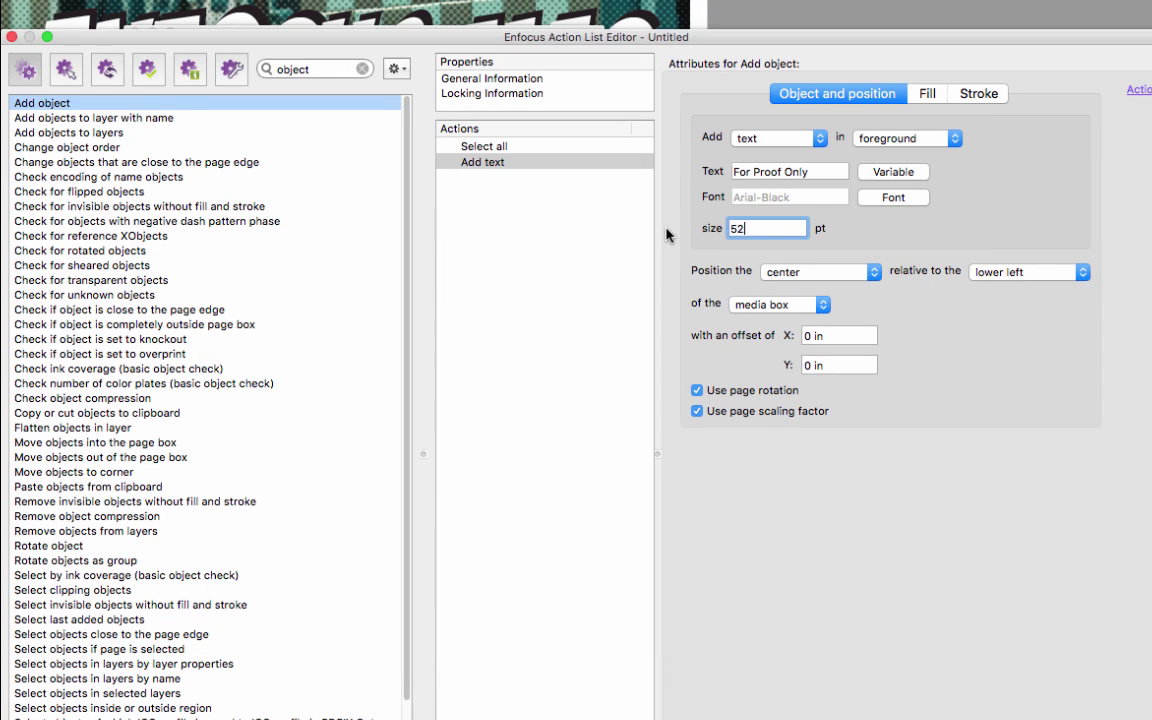
Centre the text on the page, give it a white fill, and save the Stamp list
click(990, 272)
click(990, 256)
click(927, 93)
click(697, 121)
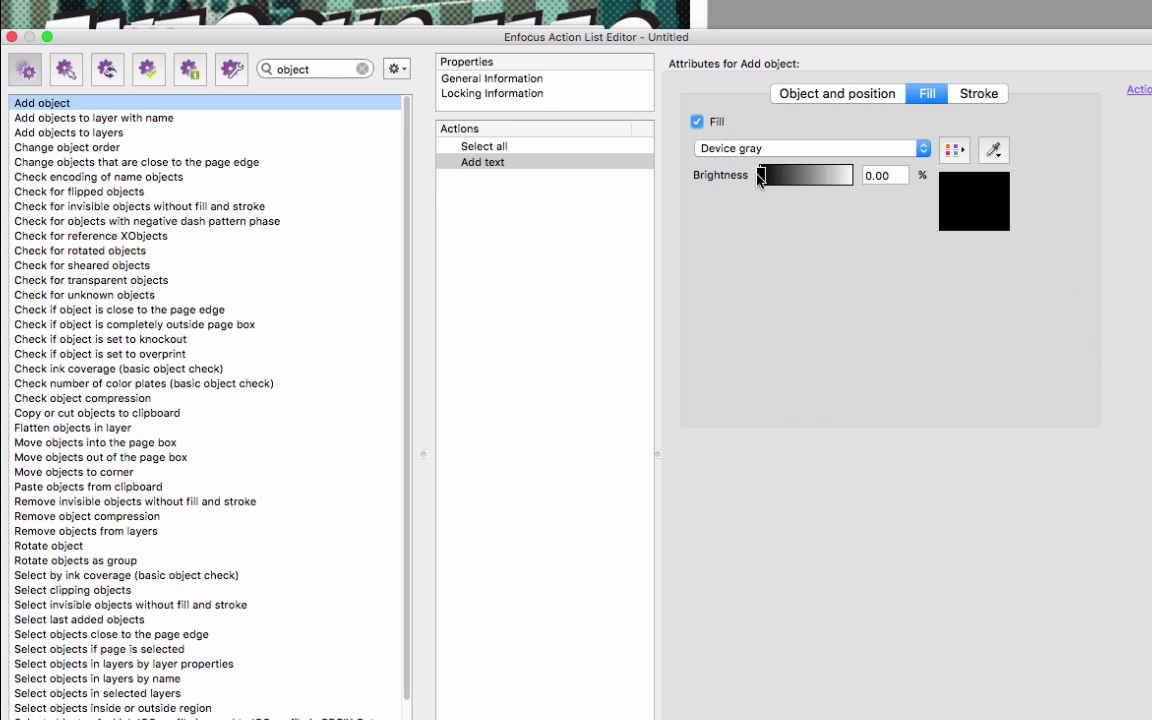
drag(760, 177, 852, 177)
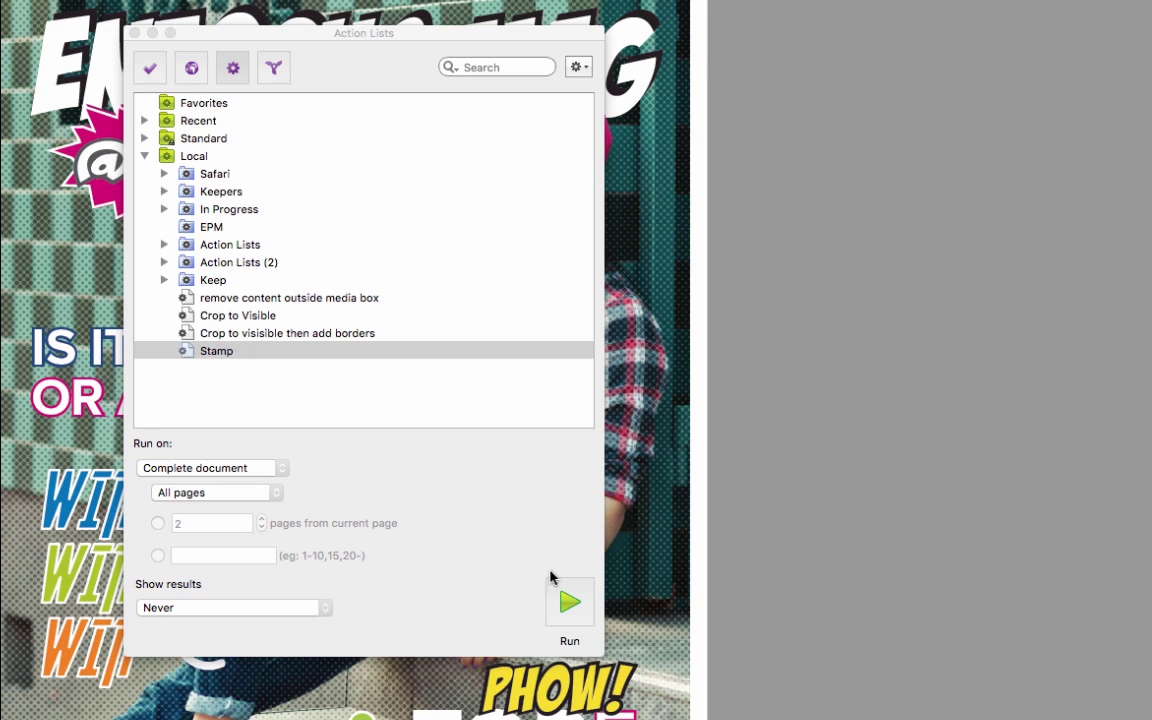
click(572, 623)
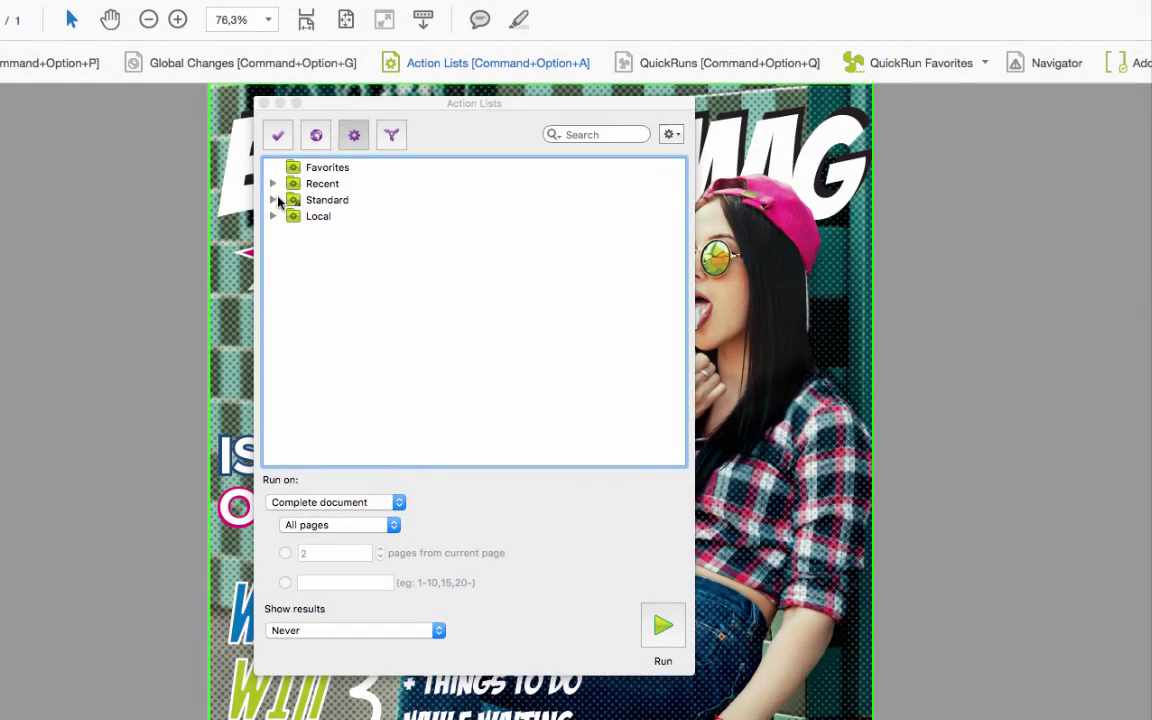
Run the standard 'Generate Bleed to 3mm if None, and Correctly Set all Page Boxes' action list
click(273, 200)
click(290, 216)
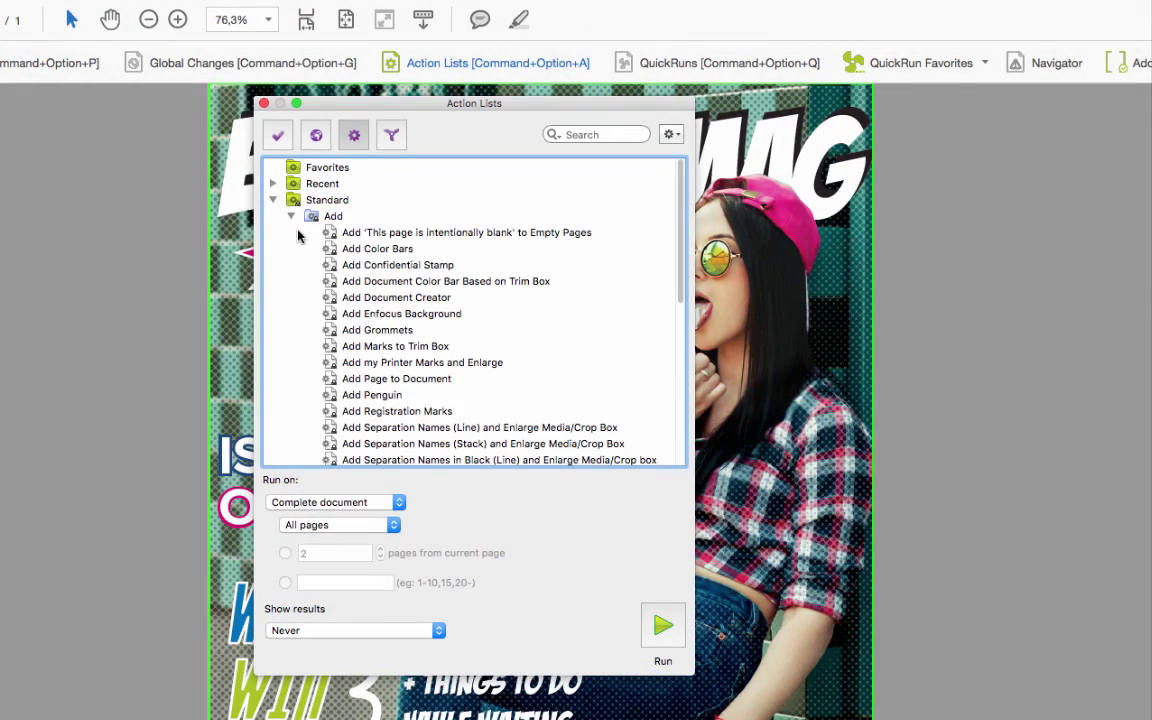
scroll(392, 395, down, 3)
click(433, 427)
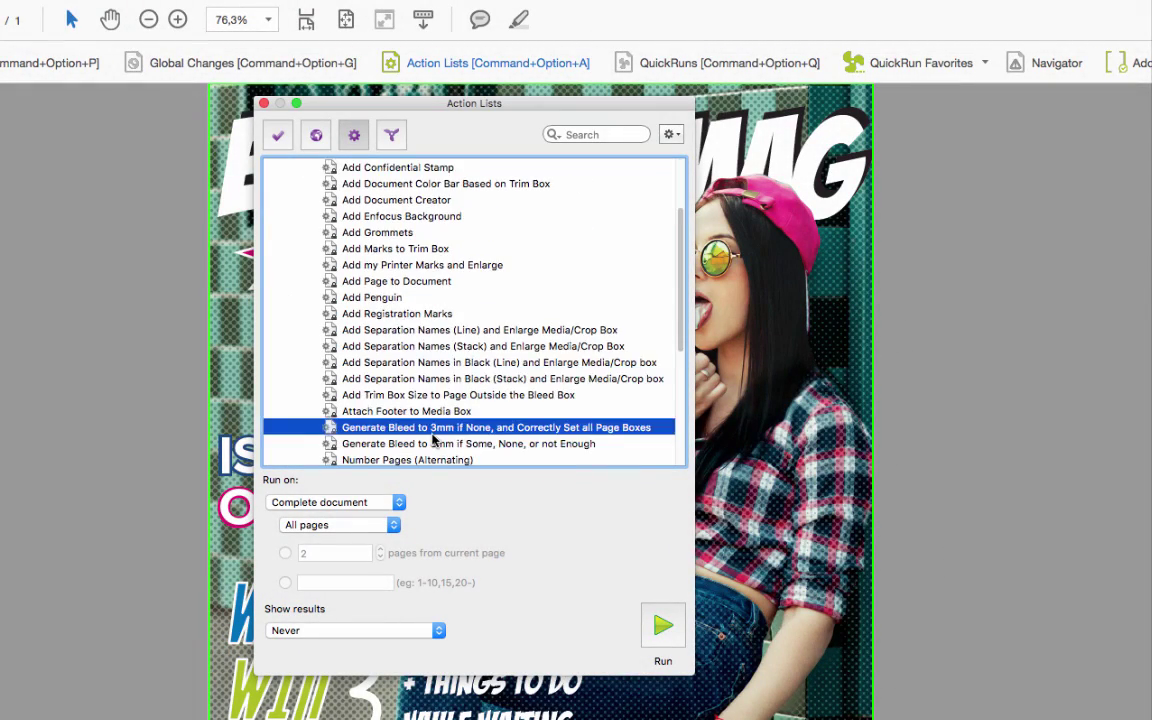
click(663, 627)
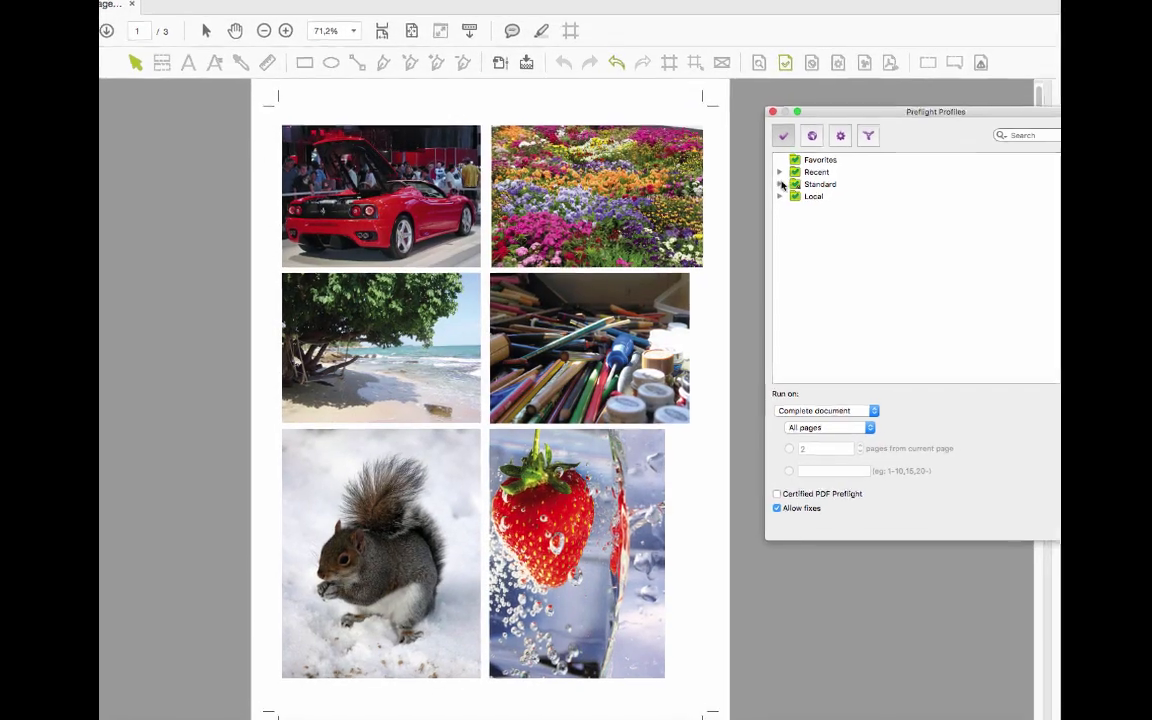
In the Generic Enfocus CMYK v3.0 profile, change image downsampling from 300 to 250 ppi
click(776, 187)
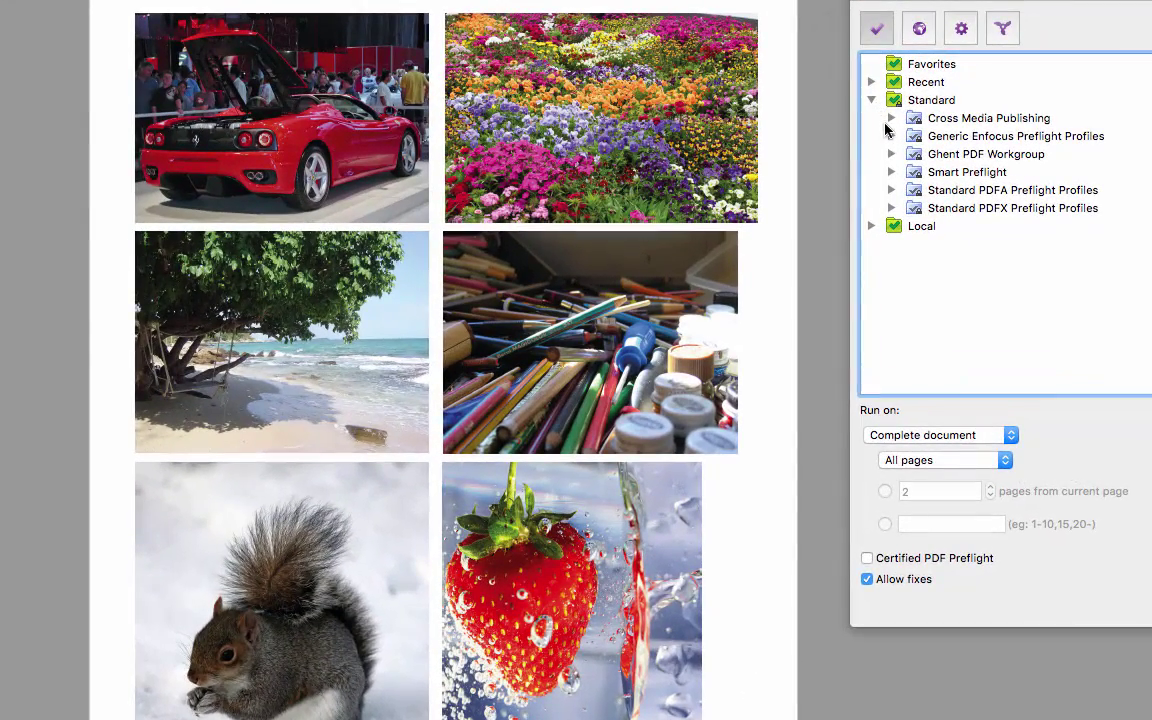
click(890, 136)
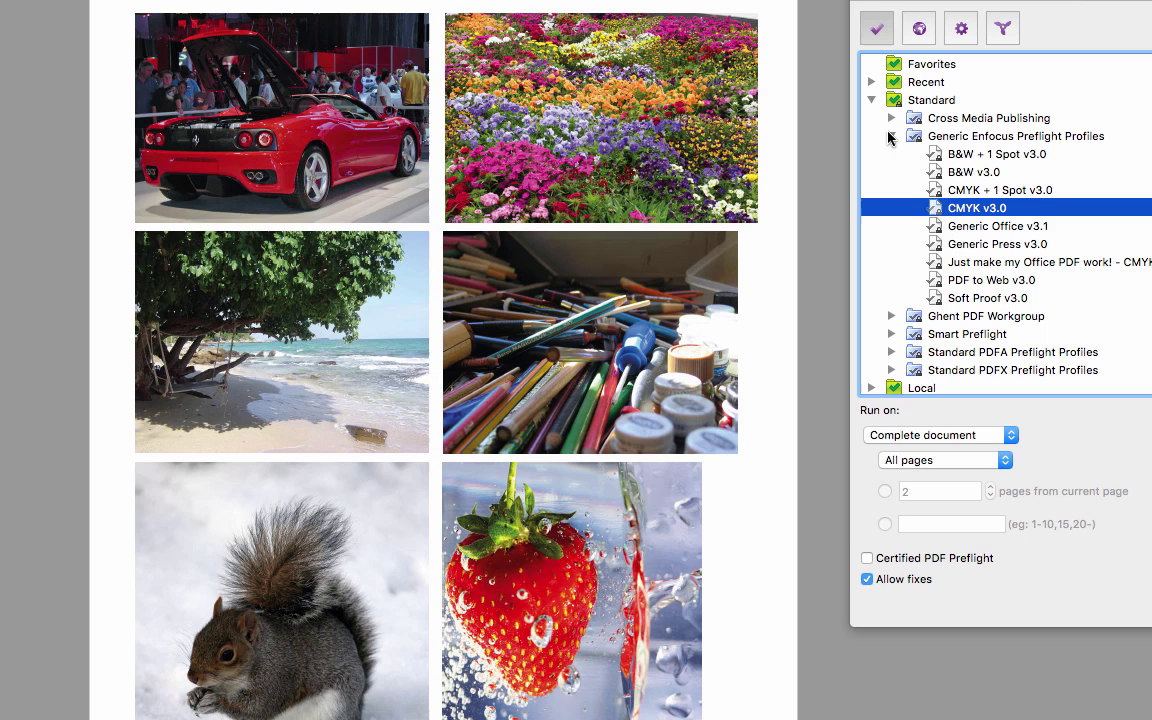
double_click(988, 212)
click(150, 250)
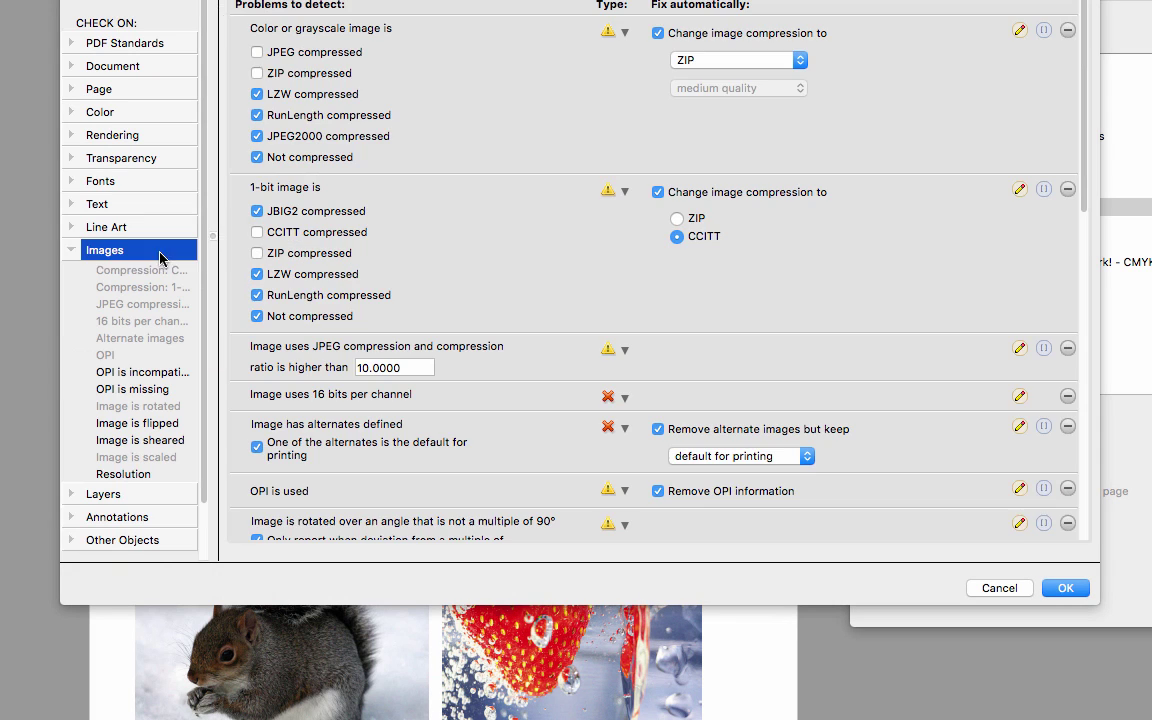
scroll(573, 298, down, 5)
double_click(805, 453)
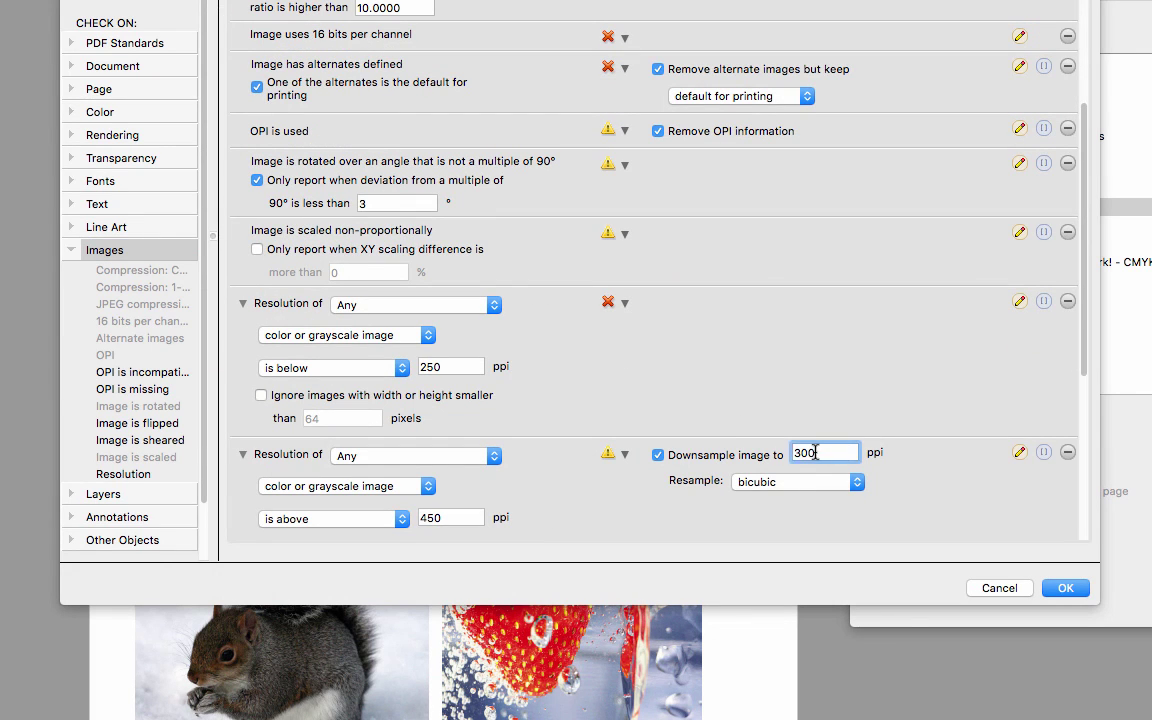
text(2)
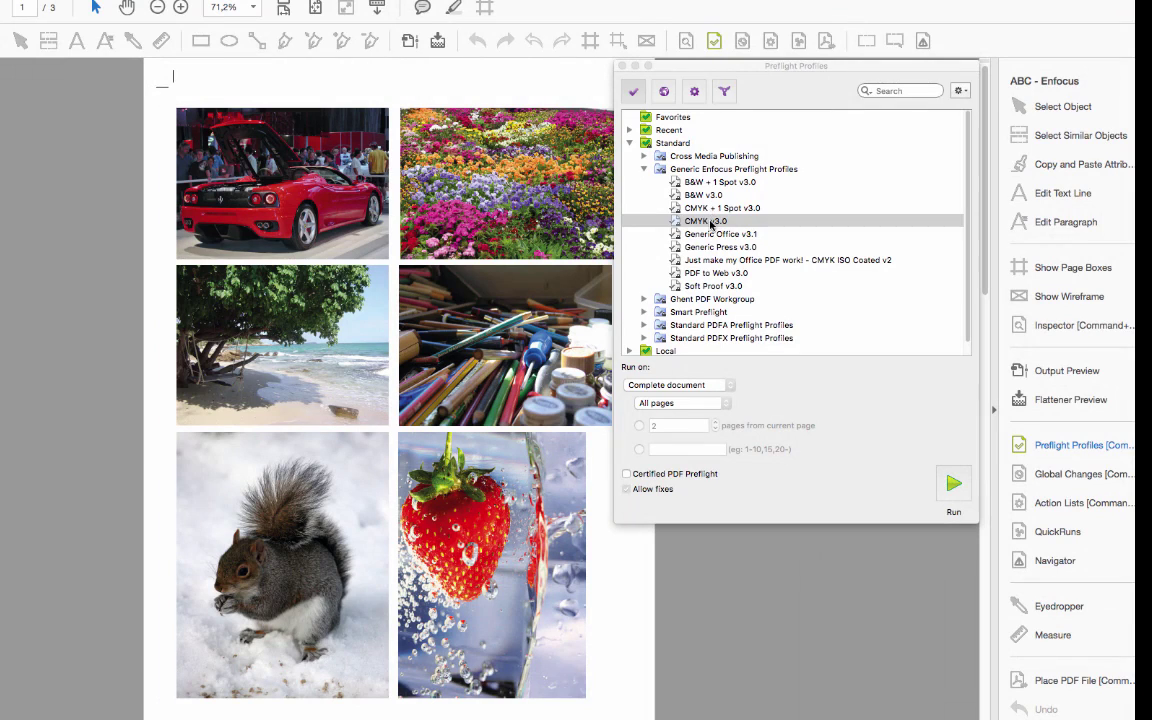
Run the CMYK v3.0 preflight and locate the two RGB objects, including the flowers image
click(708, 221)
click(953, 484)
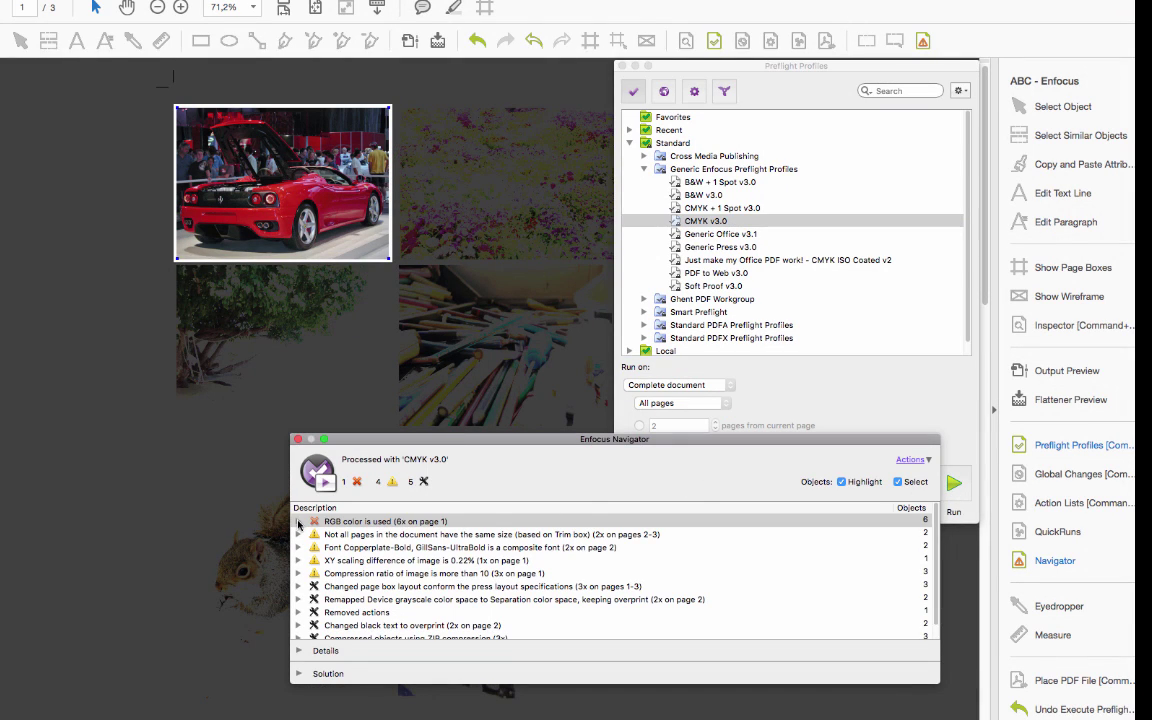
click(298, 521)
click(340, 535)
click(345, 549)
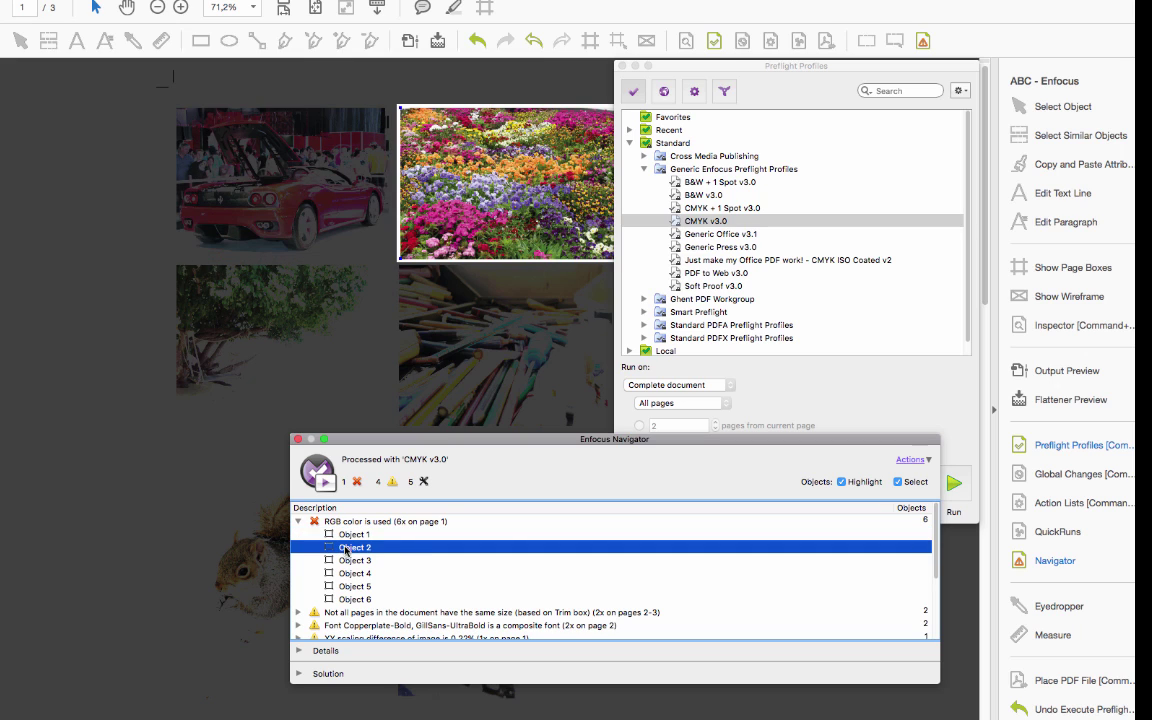
Generate and open the regular preflight report for the results
click(911, 461)
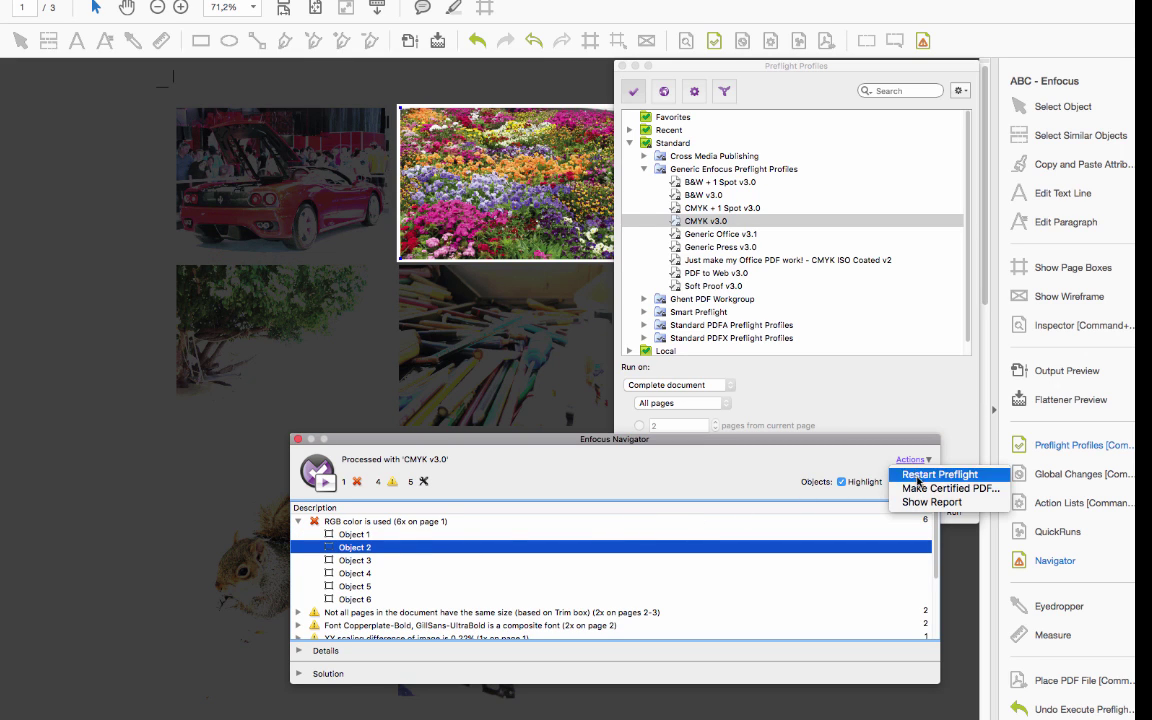
click(920, 502)
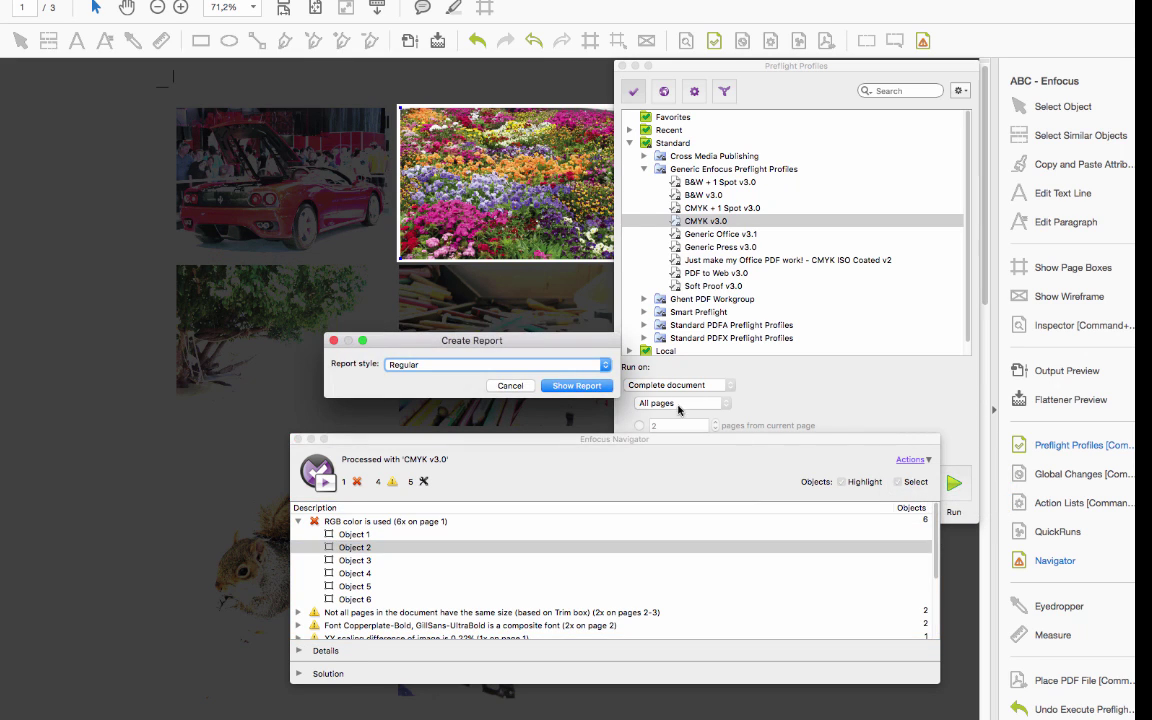
click(588, 385)
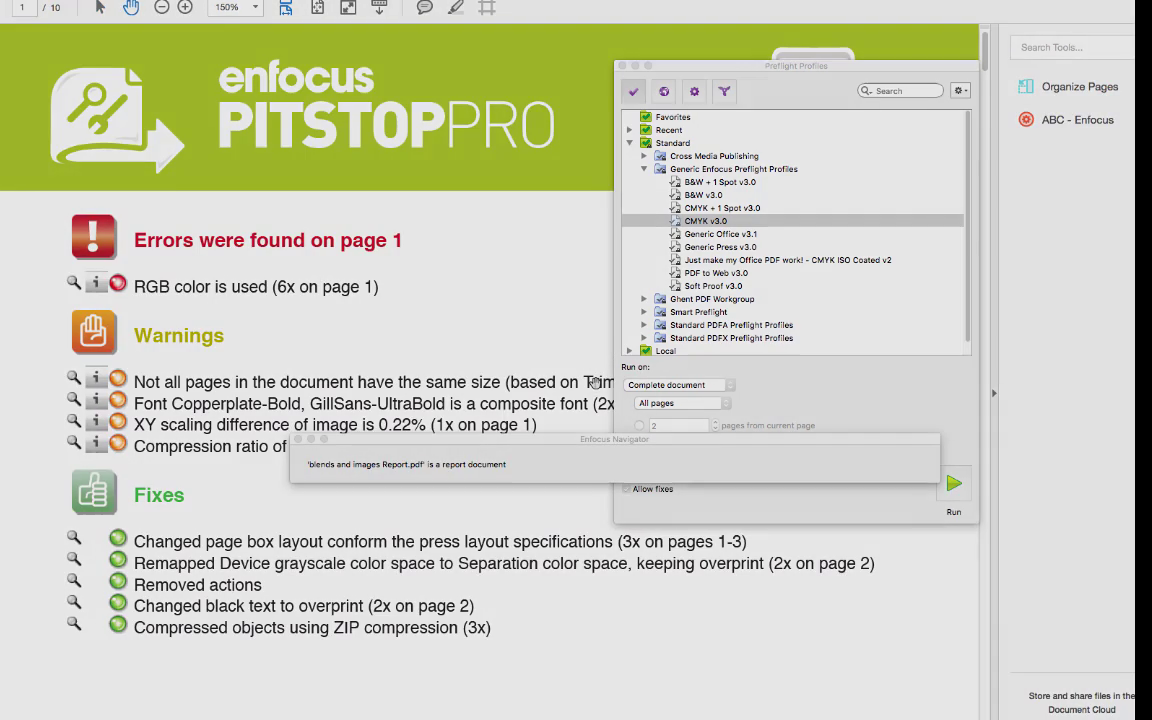